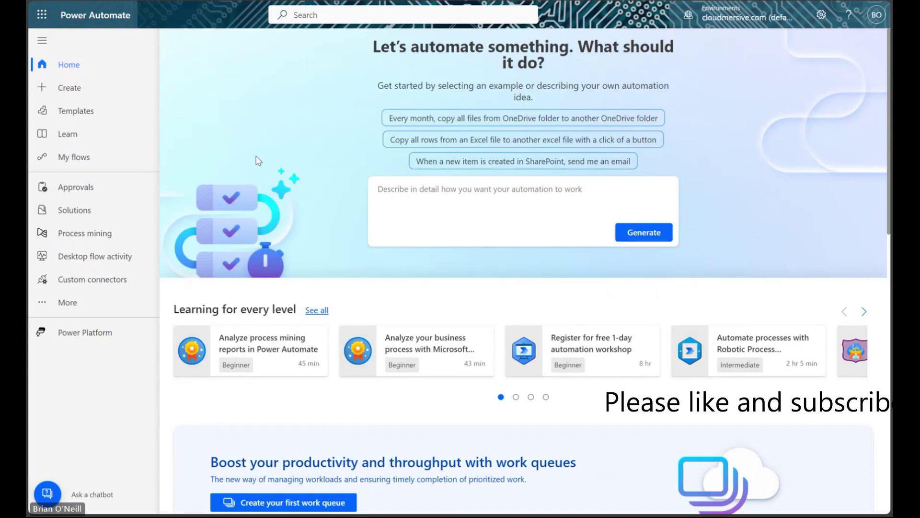
- Go to the Create page to start a new flow
{"action": "left_click", "coordinate": [105, 91]}
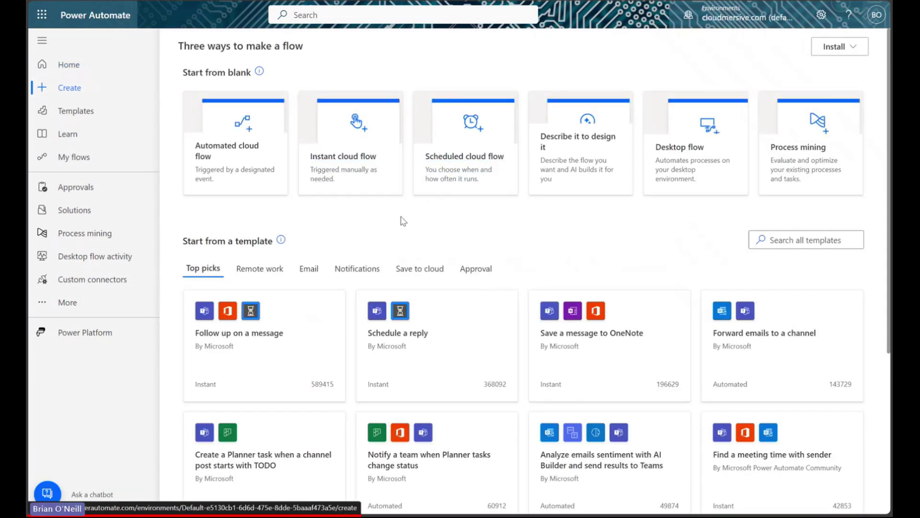
- Create an untitled instant cloud flow with the 'Manually trigger a flow' trigger and dismiss Copilot
{"action": "left_click", "coordinate": [363, 173]}
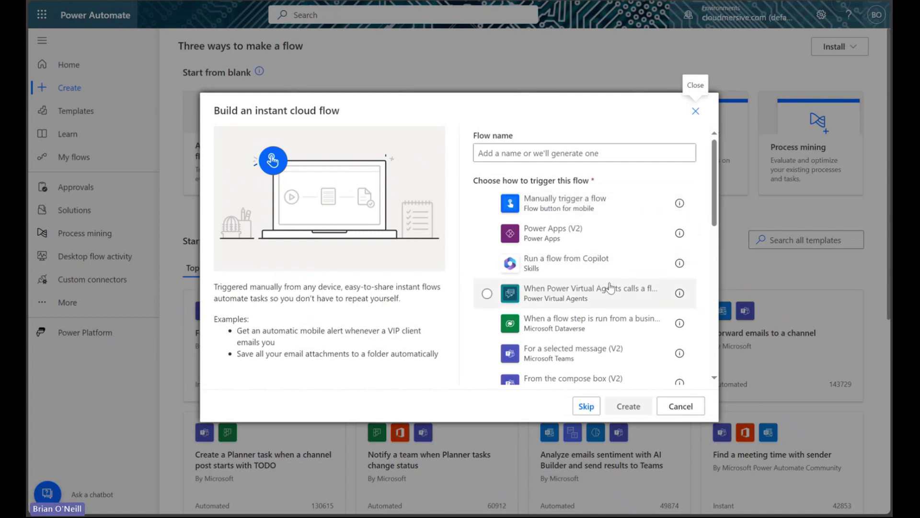
{"action": "left_click", "coordinate": [607, 214]}
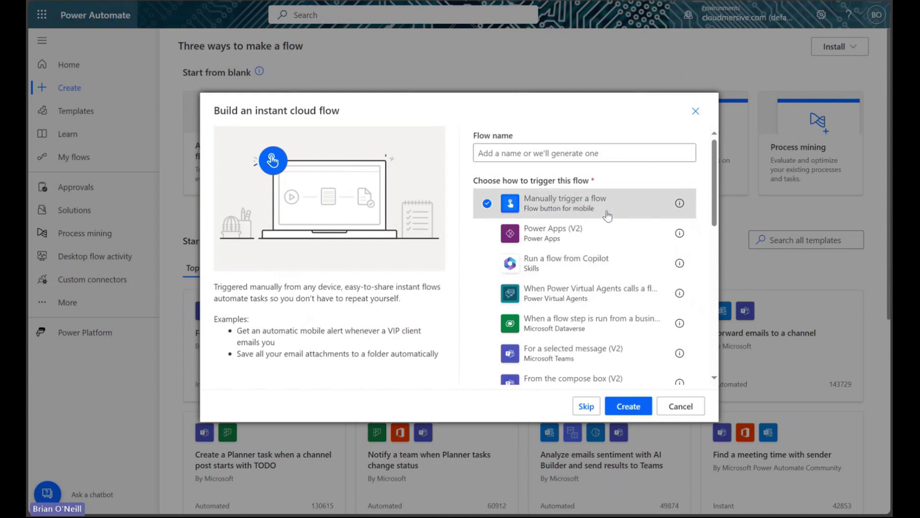
{"action": "left_click", "coordinate": [633, 405]}
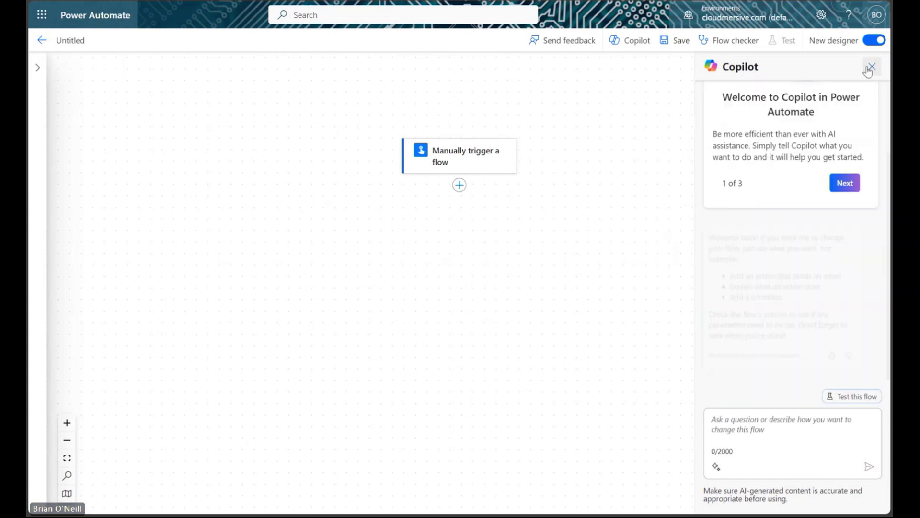
{"action": "left_click", "coordinate": [868, 67]}
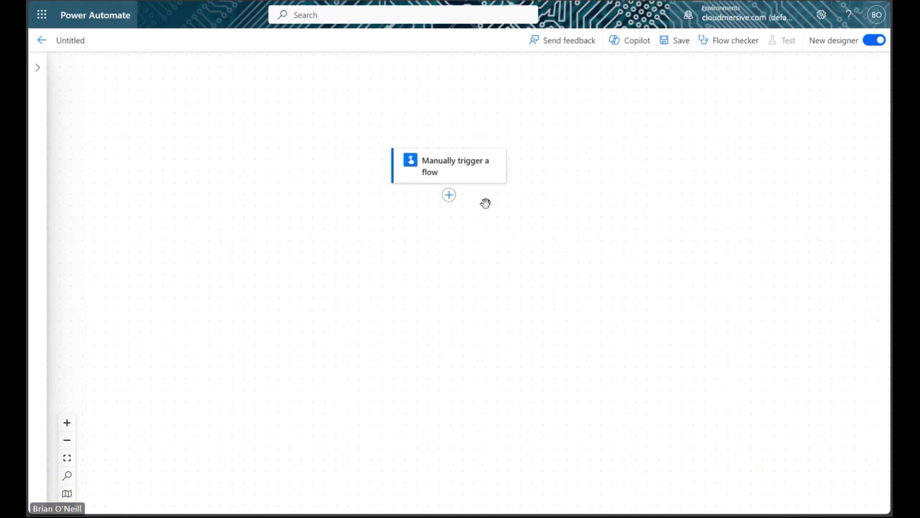
- Add the OneDrive for Business 'Get file content' action after the trigger
{"action": "left_click", "coordinate": [449, 198]}
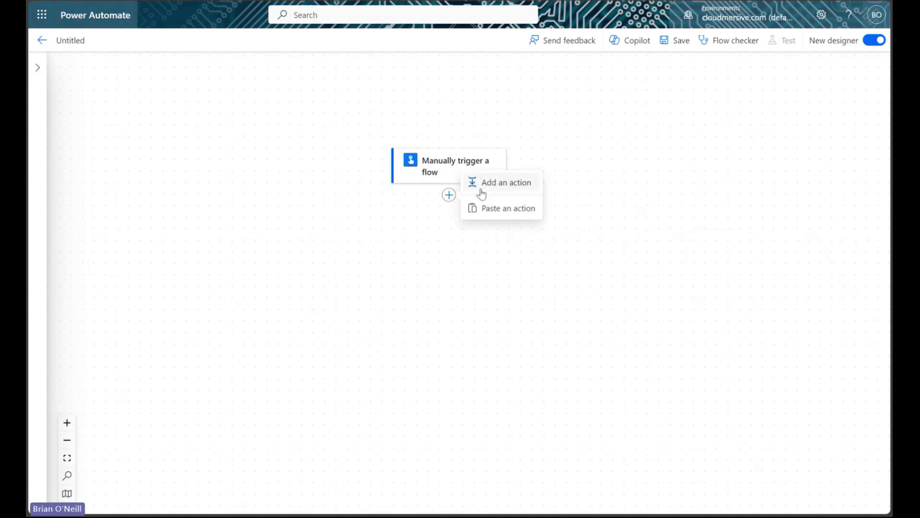
{"action": "left_click", "coordinate": [489, 187]}
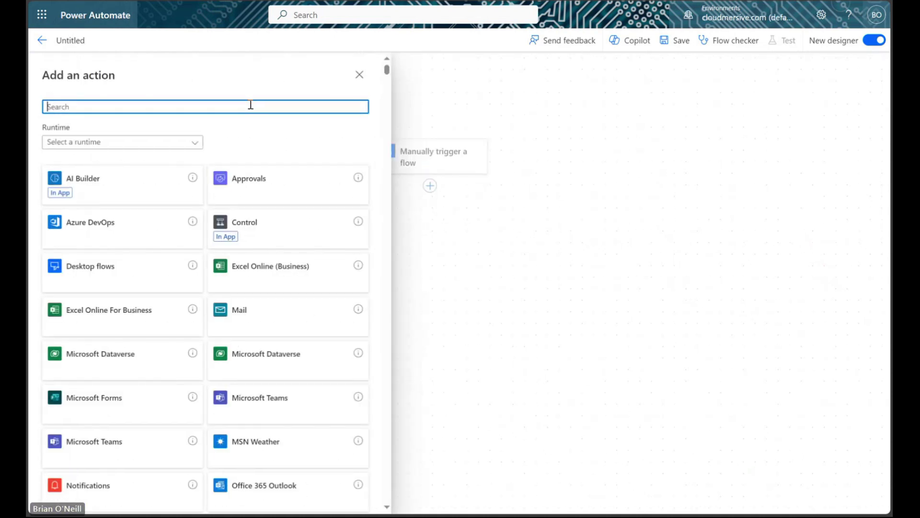
{"action": "type", "text": "get file content"}
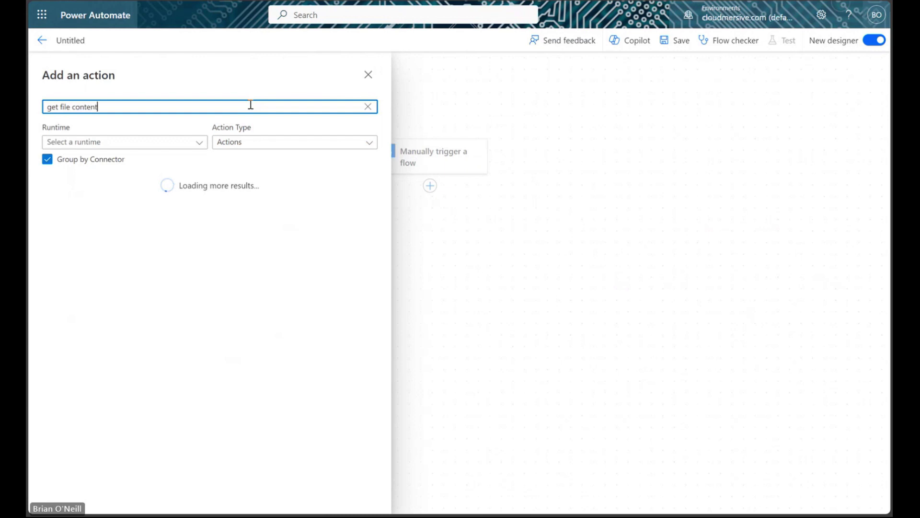
{"action": "left_click", "coordinate": [209, 220]}
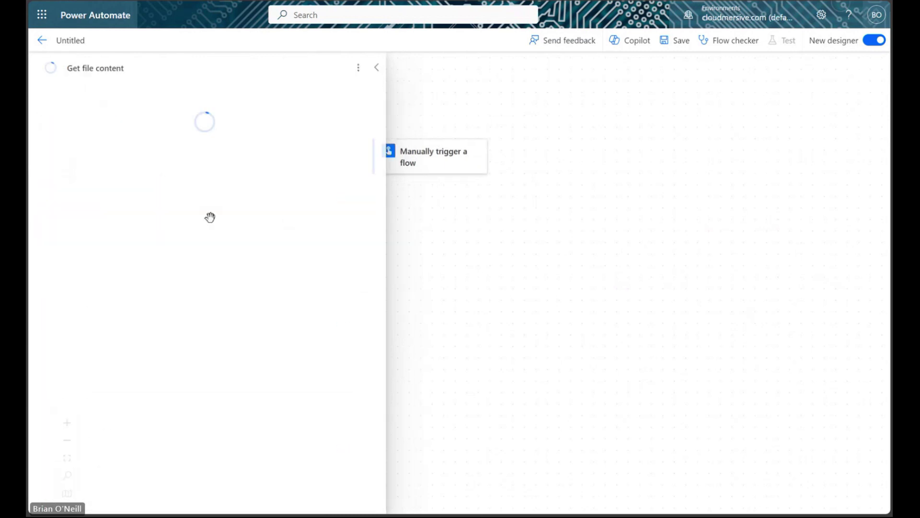
- Set its file to /Sample Files/example spreadsheet.xlsx and collapse the step
{"action": "left_click", "coordinate": [372, 157]}
{"action": "left_click", "coordinate": [571, 209]}
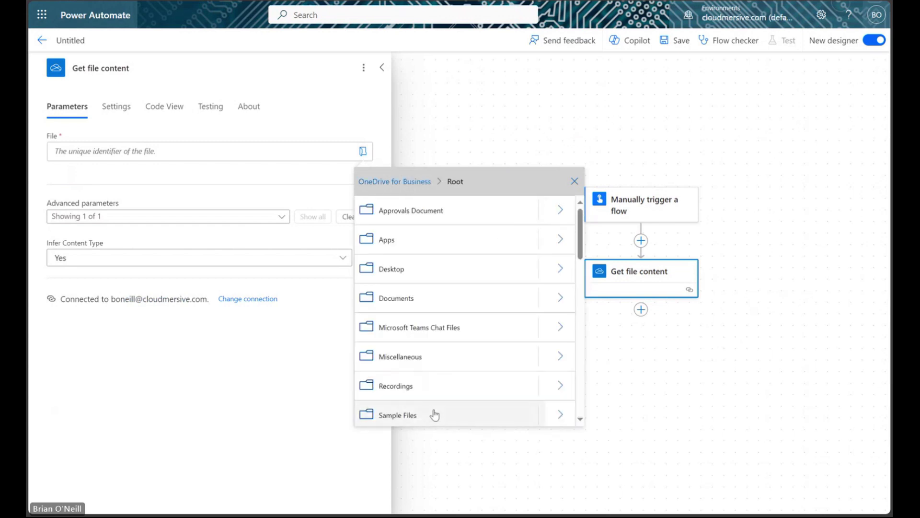
{"action": "left_click", "coordinate": [552, 415]}
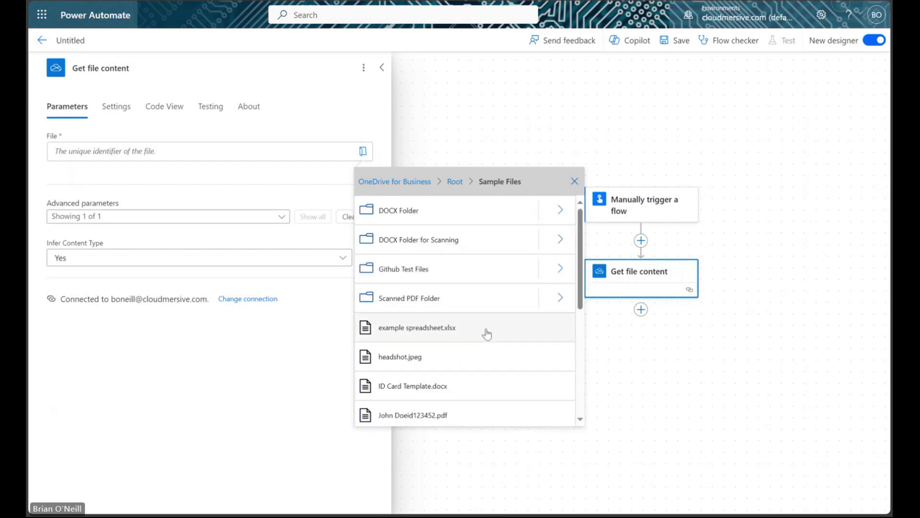
{"action": "left_click", "coordinate": [467, 331]}
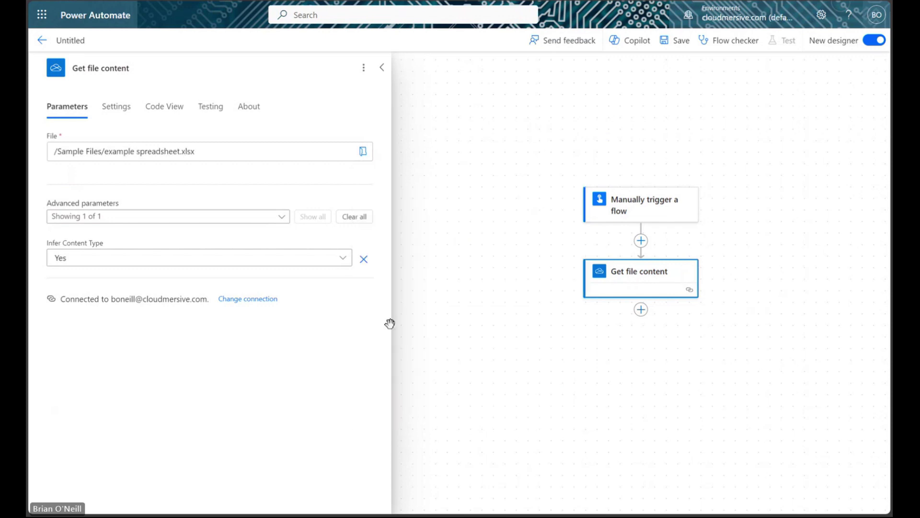
{"action": "left_click_drag", "start_coordinate": [503, 232], "coordinate": [423, 187]}
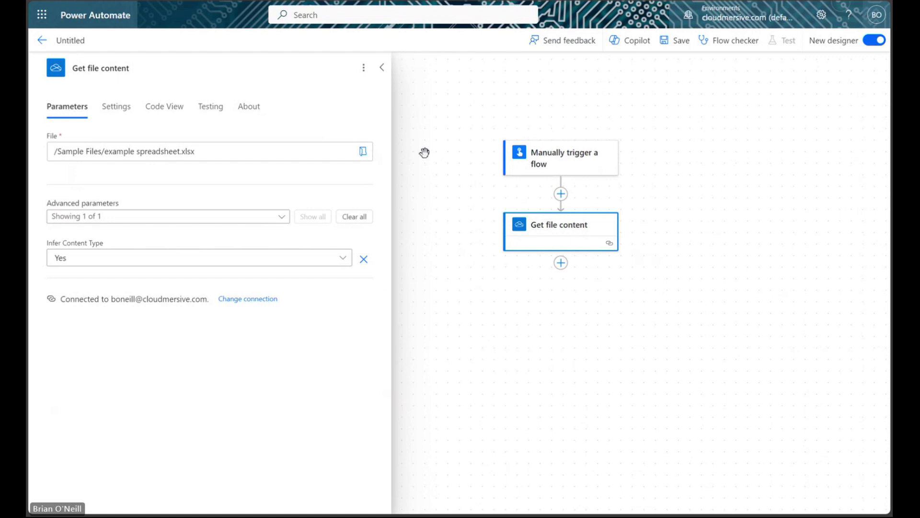
{"action": "left_click", "coordinate": [382, 68]}
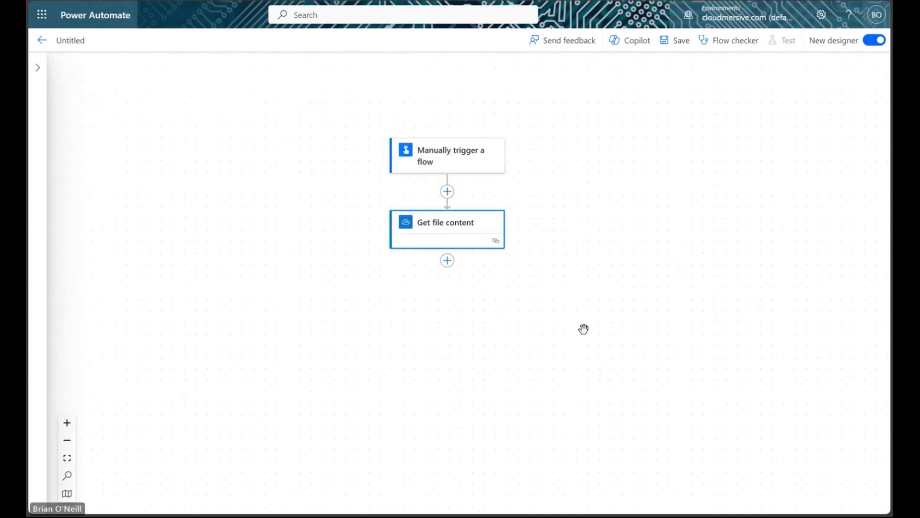
- Add Cloudmersive Document Conversion's 'Insert a new worksheet into an Excel XLSX spreadsheet' action
{"action": "left_click", "coordinate": [447, 260]}
{"action": "left_click", "coordinate": [478, 248]}
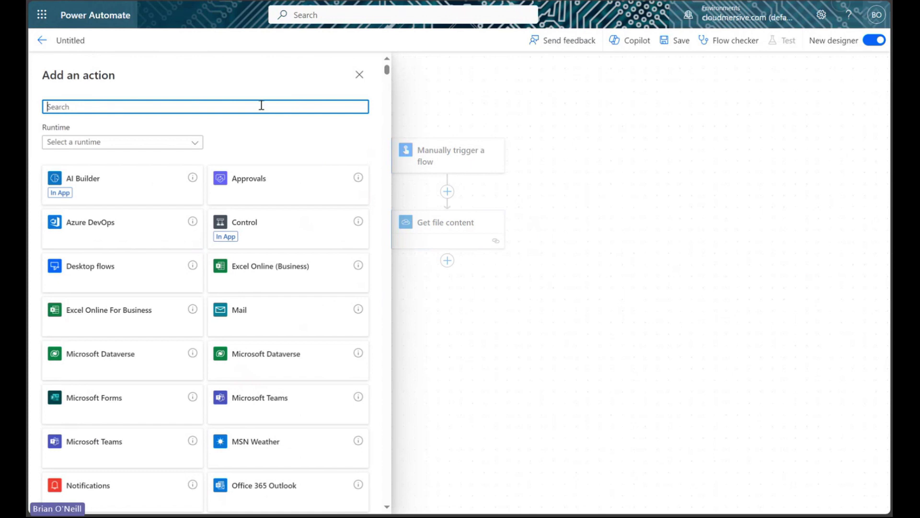
{"action": "type", "text": "cloudmersive"}
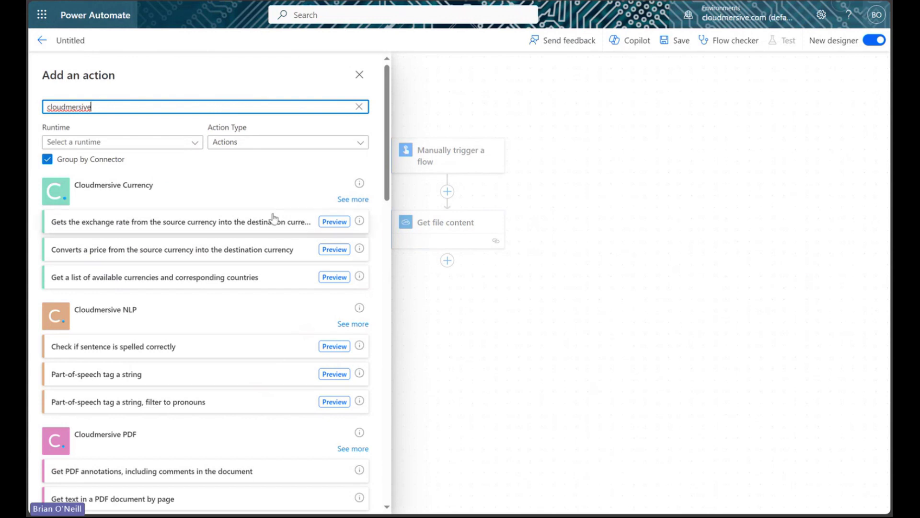
{"action": "scroll", "coordinate": [274, 219], "scroll_direction": "down", "scroll_amount": 14}
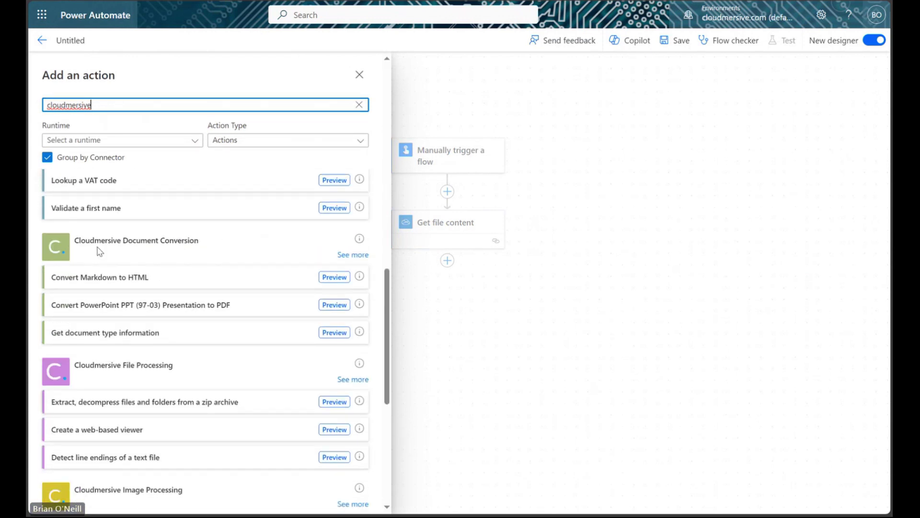
{"action": "left_click", "coordinate": [351, 255]}
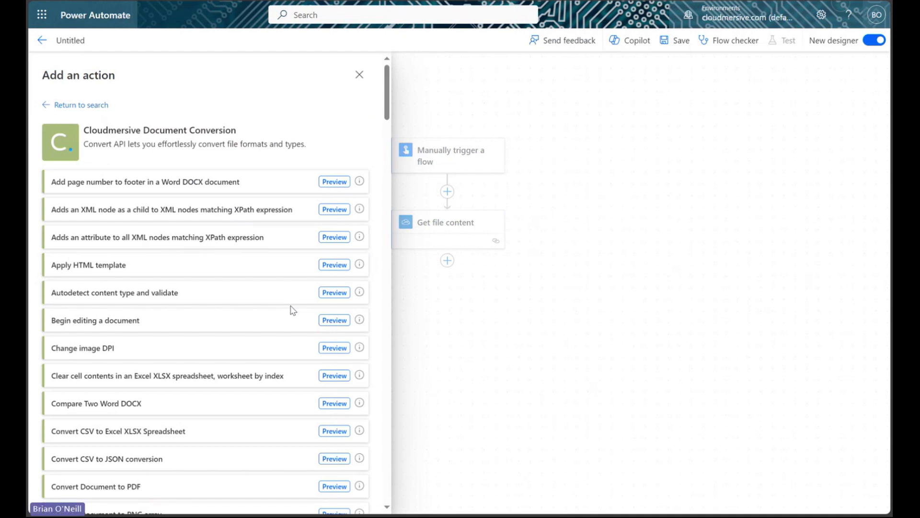
{"action": "key", "text": "ctrl+f"}
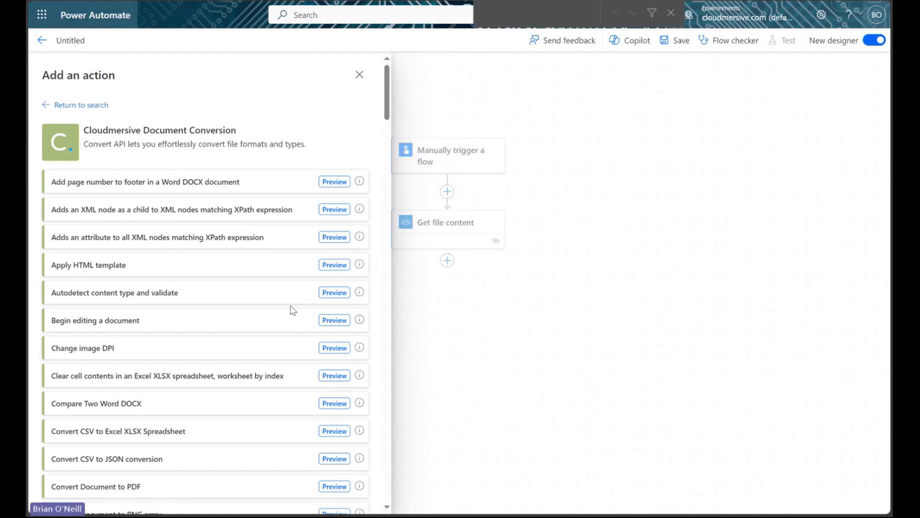
{"action": "type", "text": "insert a new"}
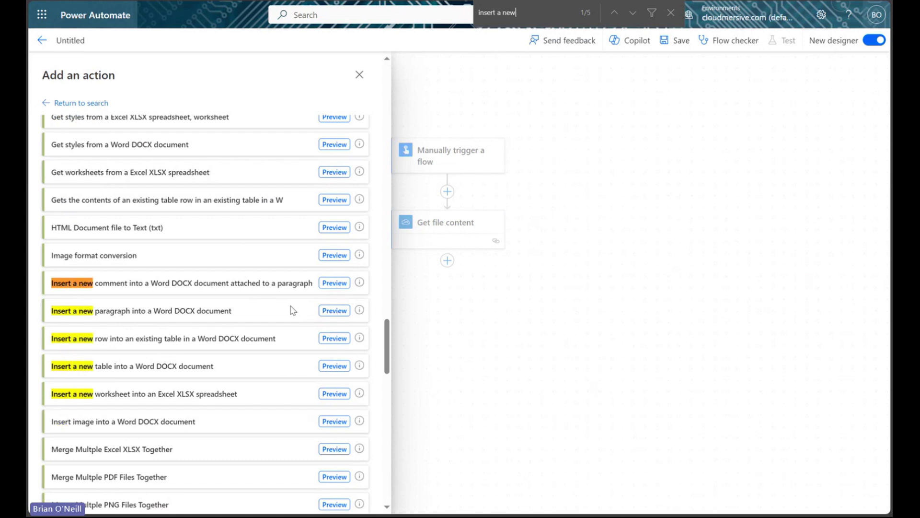
{"action": "type", "text": " worksheet"}
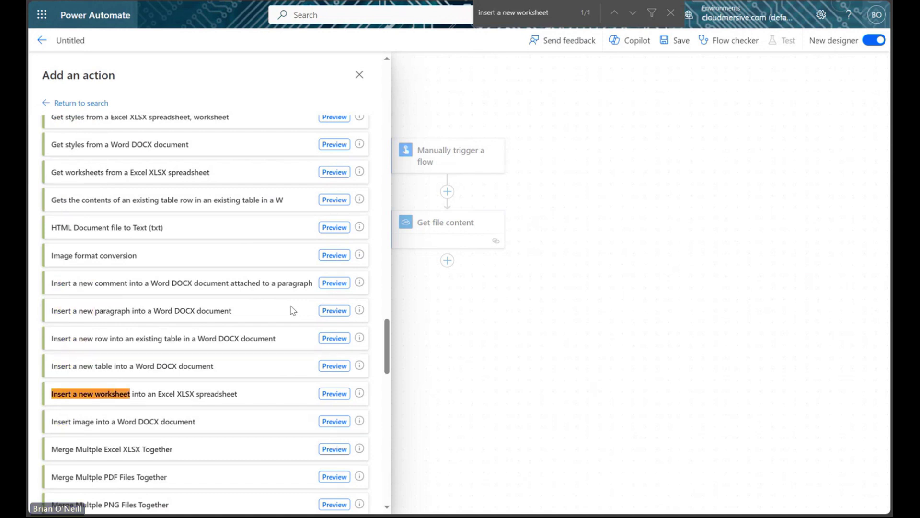
{"action": "scroll", "coordinate": [224, 335], "scroll_direction": "down", "scroll_amount": 3}
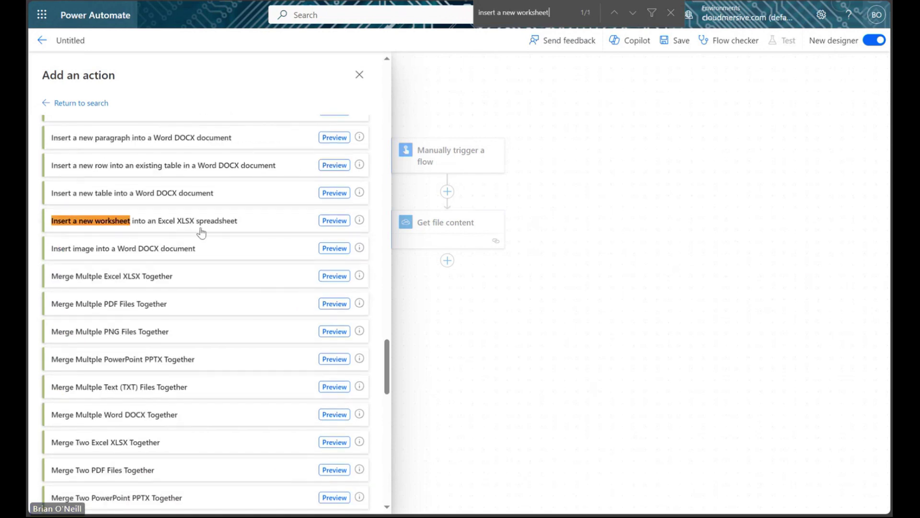
{"action": "left_click", "coordinate": [237, 224]}
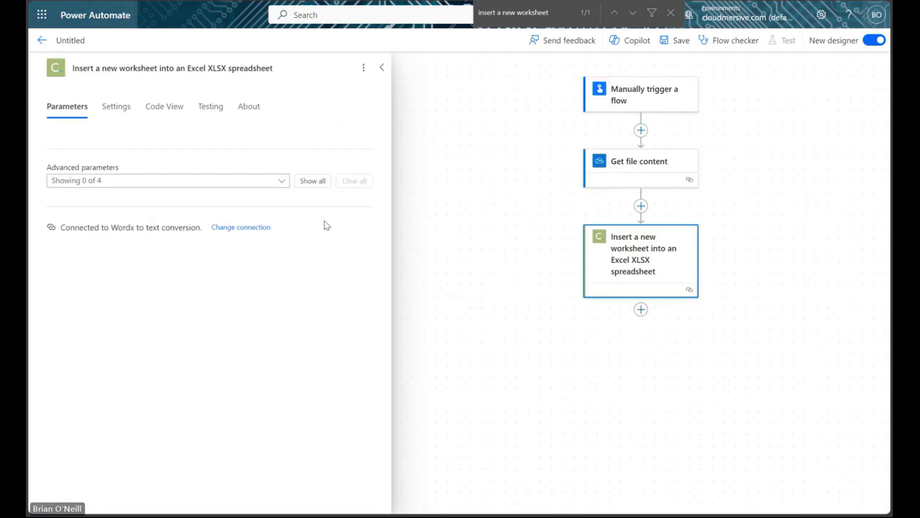
- Set the insert-worksheet step's InputFileBytes to the File content output
{"action": "left_click_drag", "start_coordinate": [541, 283], "coordinate": [472, 307]}
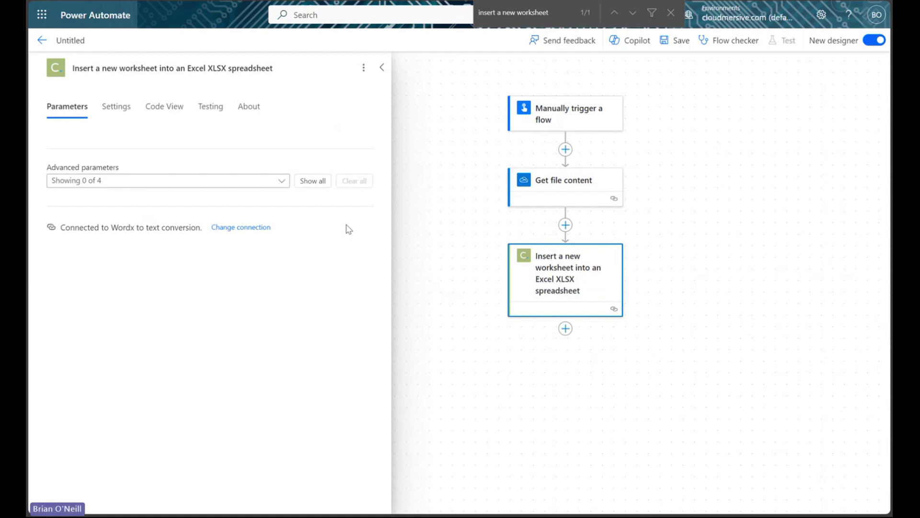
{"action": "left_click", "coordinate": [312, 181]}
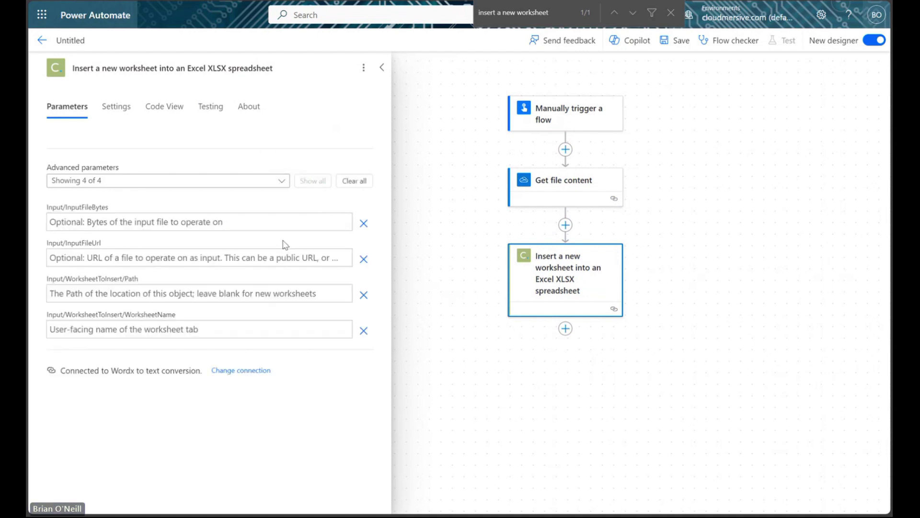
{"action": "left_click", "coordinate": [146, 220]}
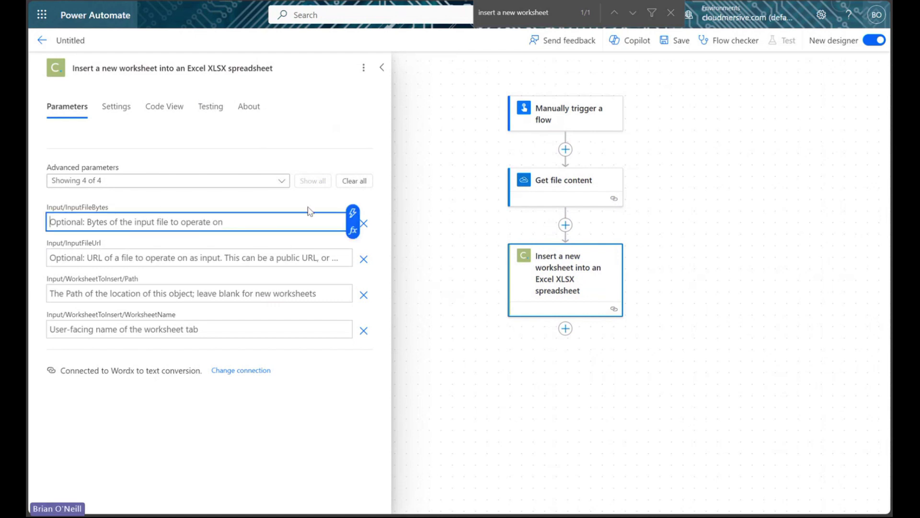
{"action": "left_click", "coordinate": [356, 212]}
{"action": "left_click", "coordinate": [414, 299]}
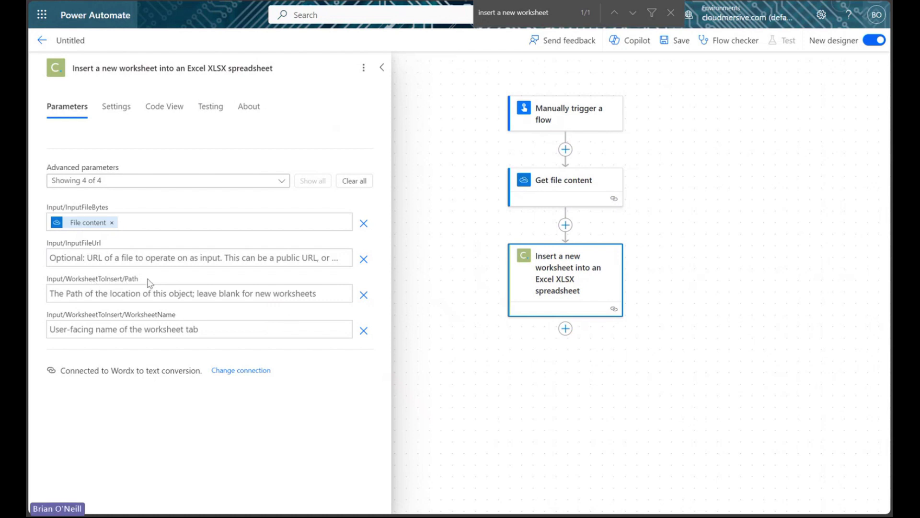
- Name the new worksheet 'worksheet 2' and collapse the step's parameters
{"action": "left_click", "coordinate": [140, 328]}
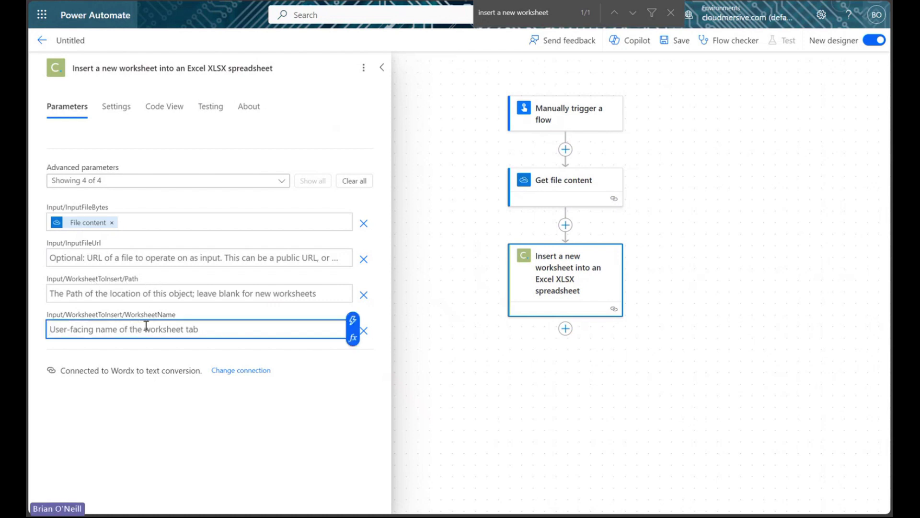
{"action": "type", "text": "worksheet 2"}
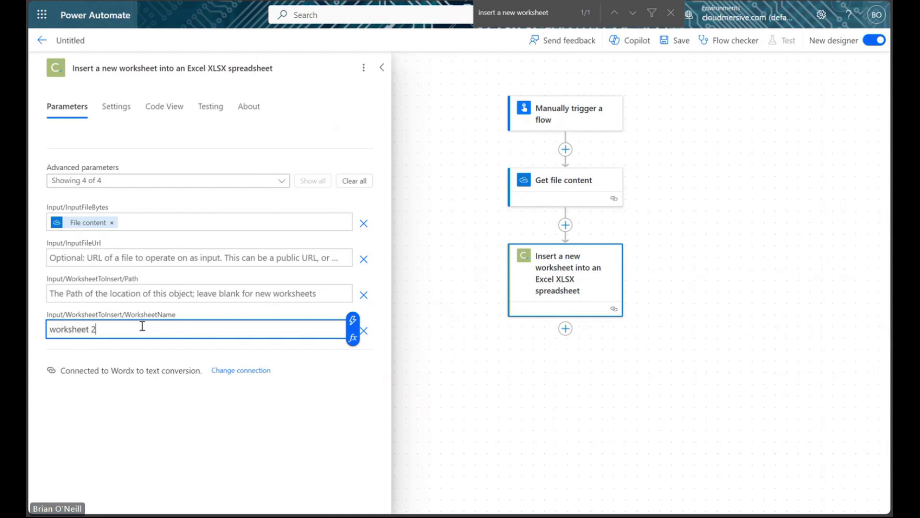
{"action": "left_click", "coordinate": [217, 424]}
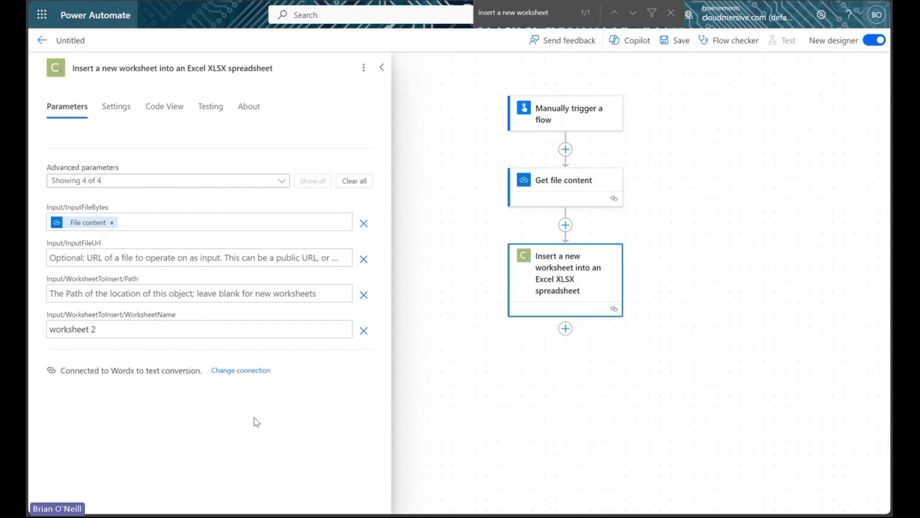
{"action": "left_click", "coordinate": [381, 67]}
{"action": "left_click_drag", "start_coordinate": [419, 216], "coordinate": [294, 229]}
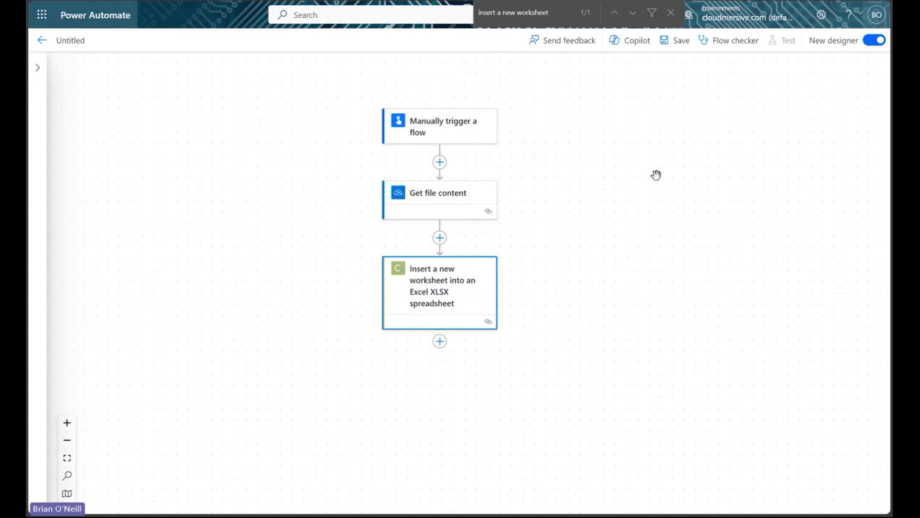
{"action": "left_click", "coordinate": [671, 13]}
{"action": "left_click", "coordinate": [645, 233]}
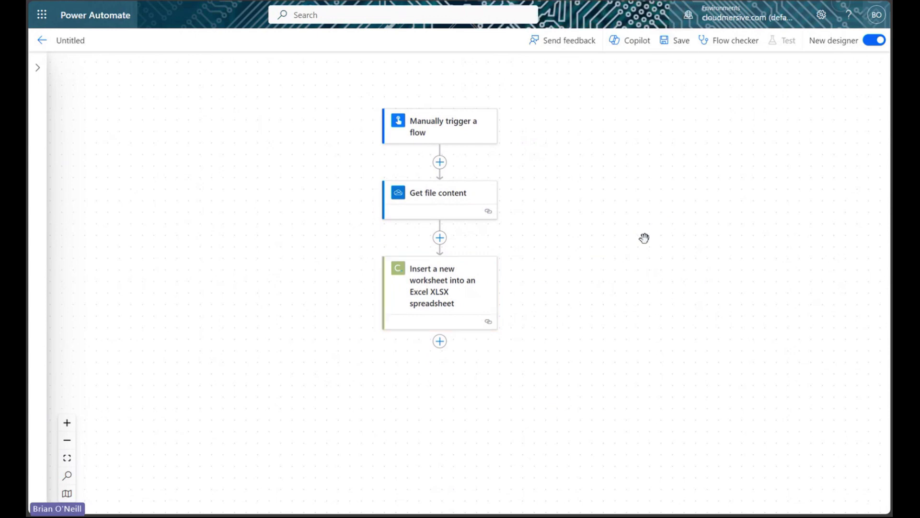
{"action": "left_click_drag", "start_coordinate": [602, 317], "coordinate": [612, 317]}
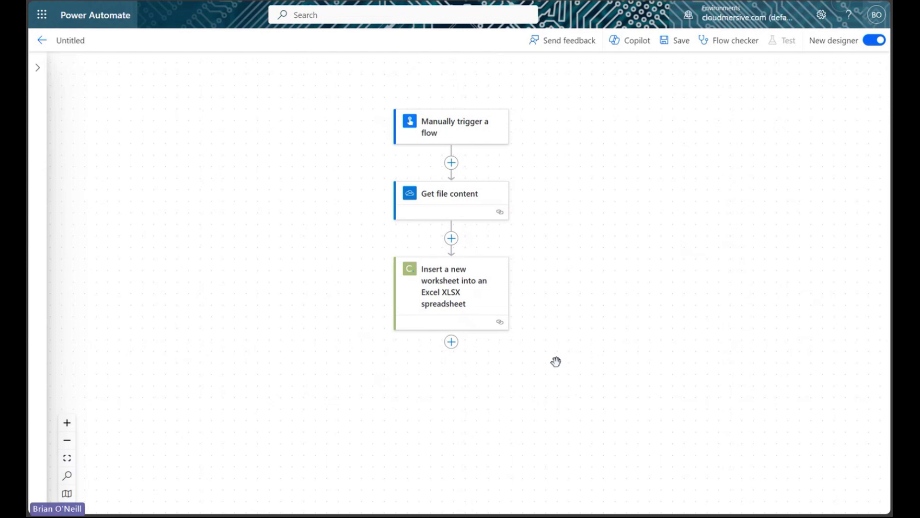
- Add Cloudmersive's 'Get worksheets from a Excel XLSX spreadsheet' action below the insert-worksheet step
{"action": "left_click", "coordinate": [451, 342]}
{"action": "left_click", "coordinate": [486, 331]}
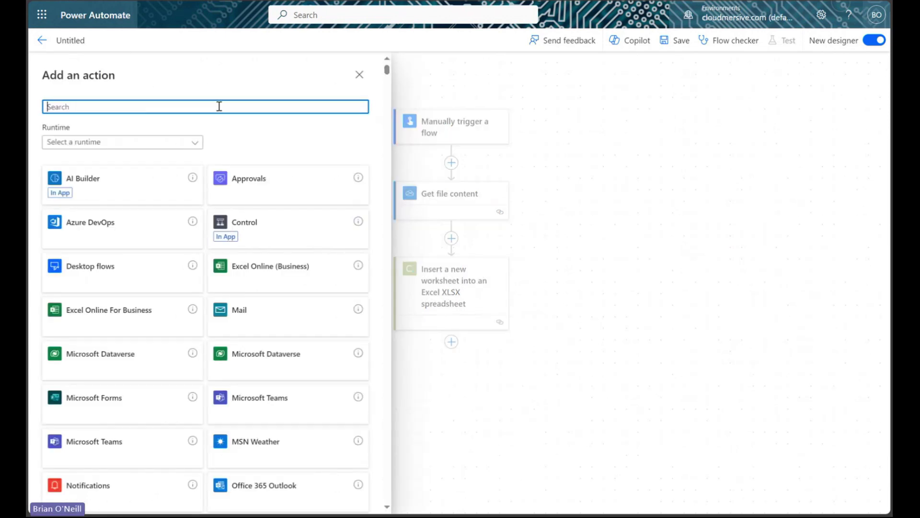
{"action": "type", "text": "cloudmersive"}
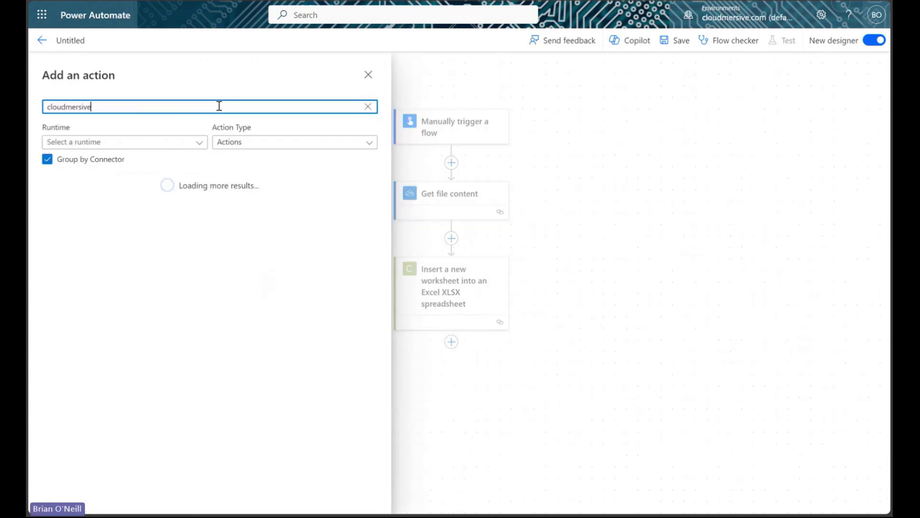
{"action": "scroll", "coordinate": [217, 200], "scroll_direction": "down", "scroll_amount": 10}
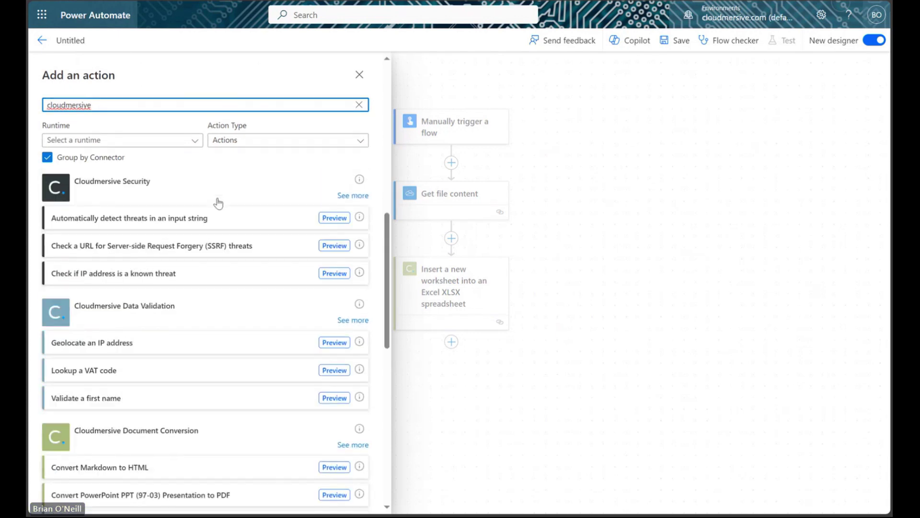
{"action": "left_click", "coordinate": [343, 428]}
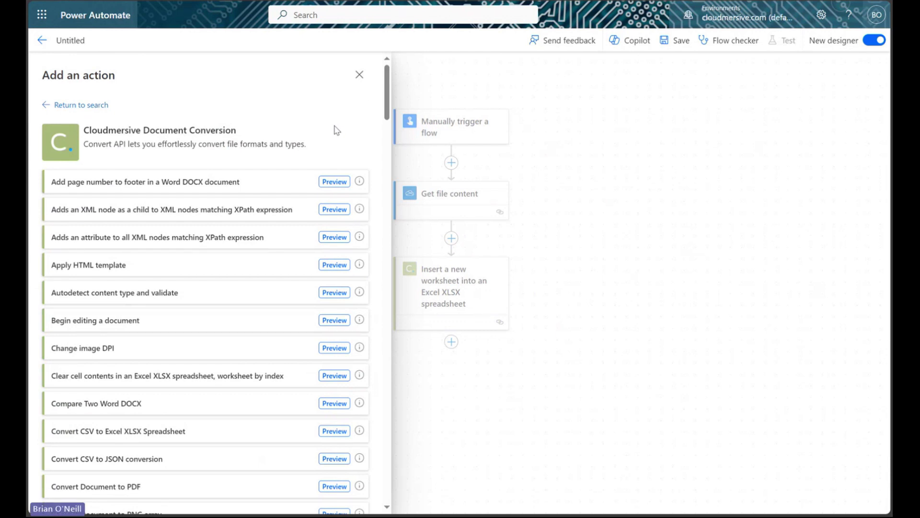
{"action": "key", "text": "ctrl+f"}
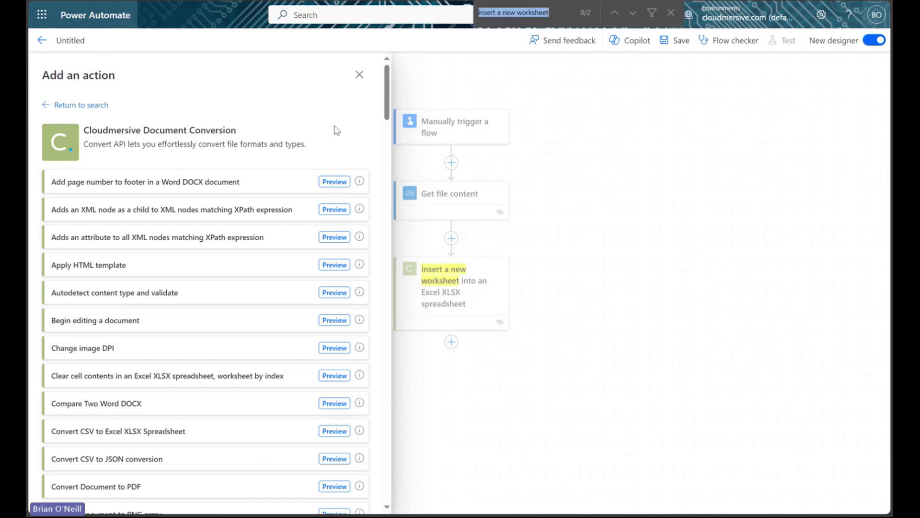
{"action": "type", "text": "get worksheets"}
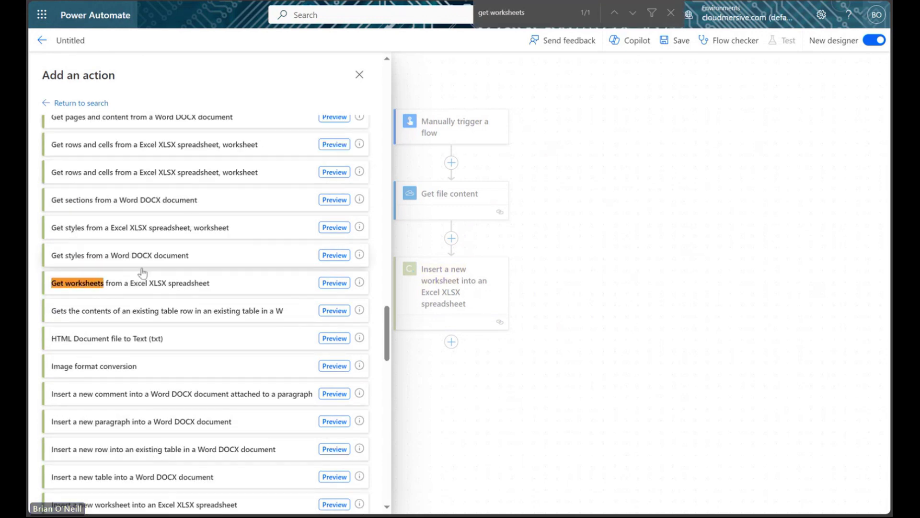
{"action": "left_click", "coordinate": [183, 286]}
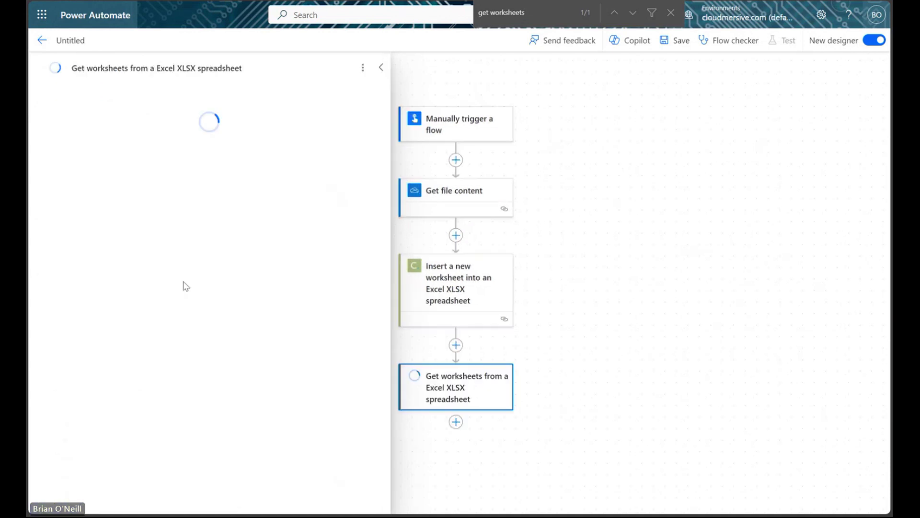
- Set Get worksheets' InputFileUrl to the insert step's body/EditedDocumentURL output
{"action": "left_click_drag", "start_coordinate": [533, 370], "coordinate": [514, 403]}
{"action": "left_click", "coordinate": [317, 182]}
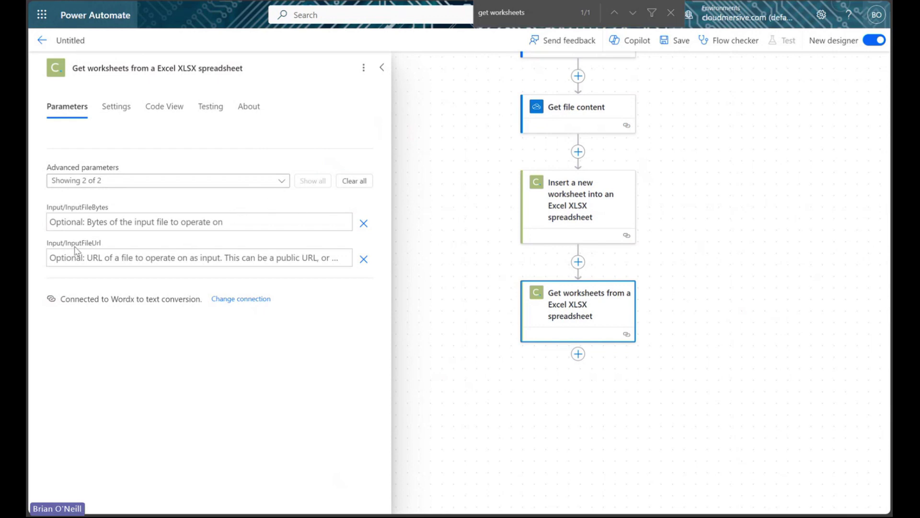
{"action": "left_click", "coordinate": [125, 263]}
{"action": "left_click", "coordinate": [352, 249]}
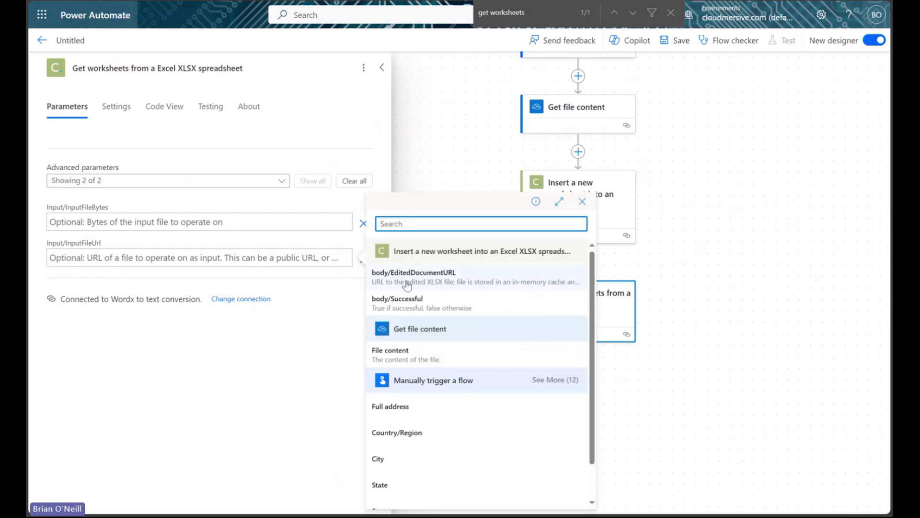
{"action": "left_click", "coordinate": [488, 279]}
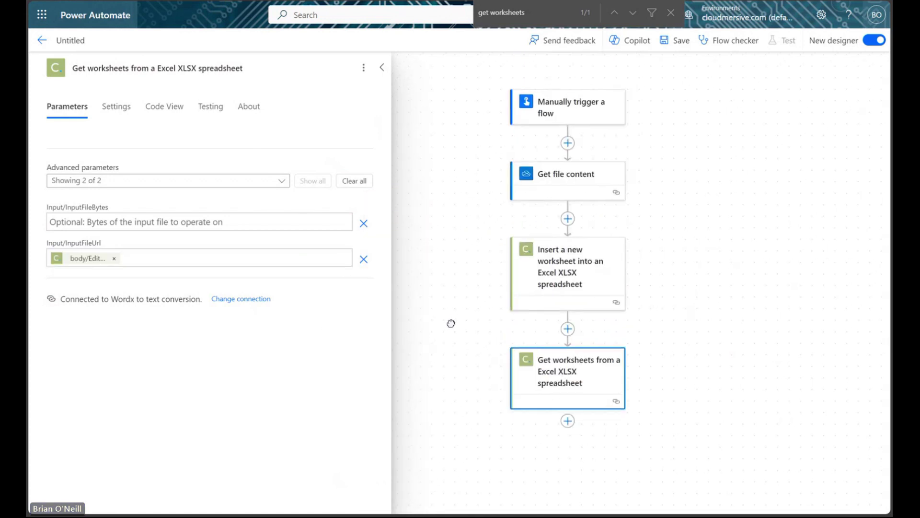
{"action": "left_click", "coordinate": [381, 69]}
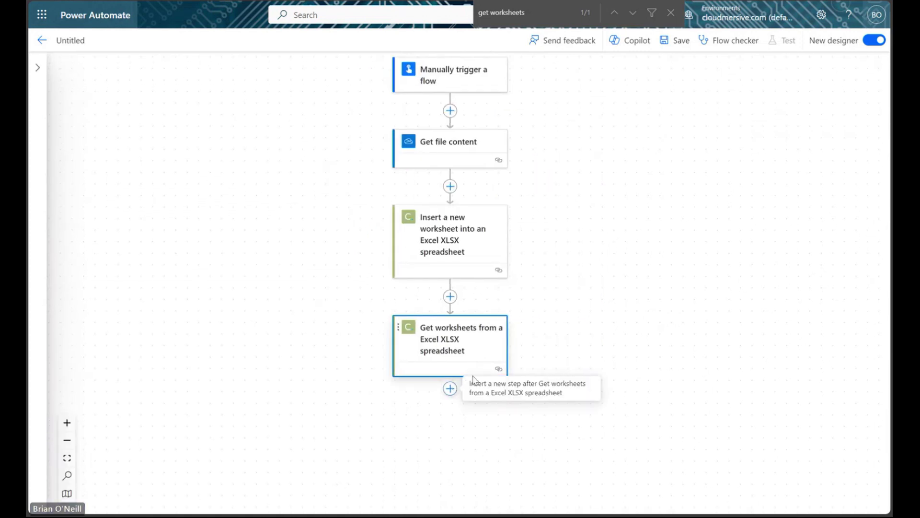
- Add Cloudmersive's 'Set, update cell contents in an Excel XLSX spreadsheet, worksheet by index' action
{"action": "left_click", "coordinate": [450, 389]}
{"action": "left_click", "coordinate": [488, 379]}
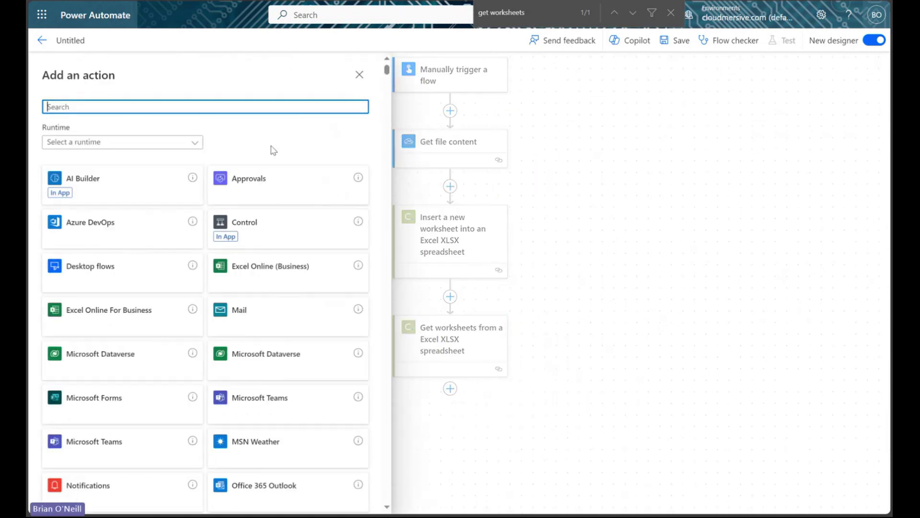
{"action": "type", "text": "cloudmersive"}
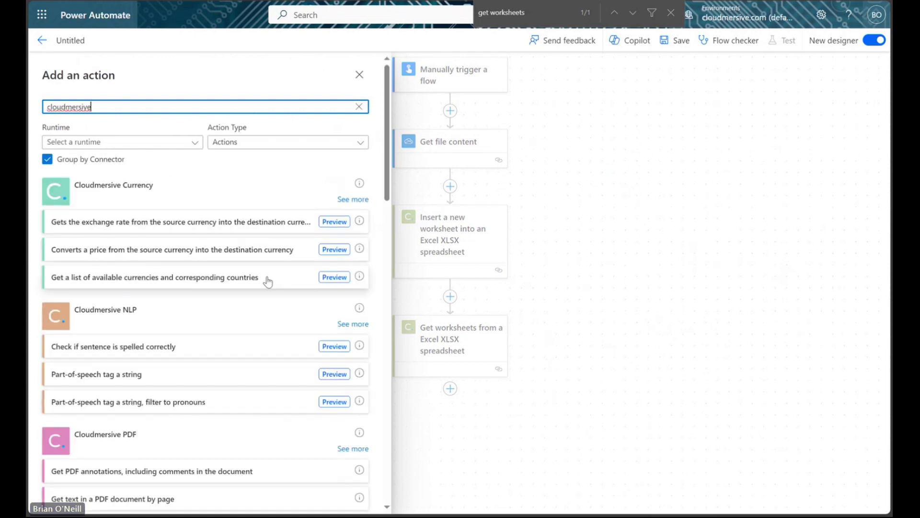
{"action": "scroll", "coordinate": [266, 283], "scroll_direction": "down", "scroll_amount": 8}
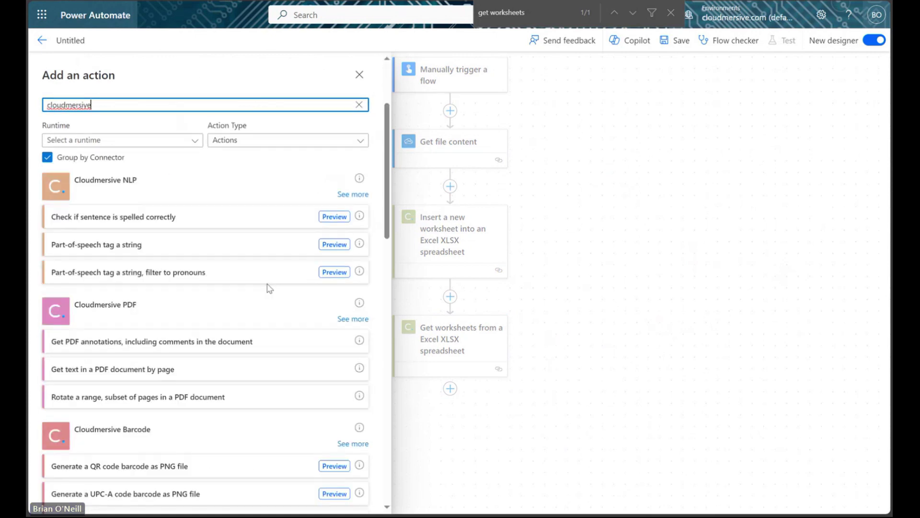
{"action": "scroll", "coordinate": [267, 288], "scroll_direction": "down", "scroll_amount": 5}
{"action": "left_click", "coordinate": [352, 310]}
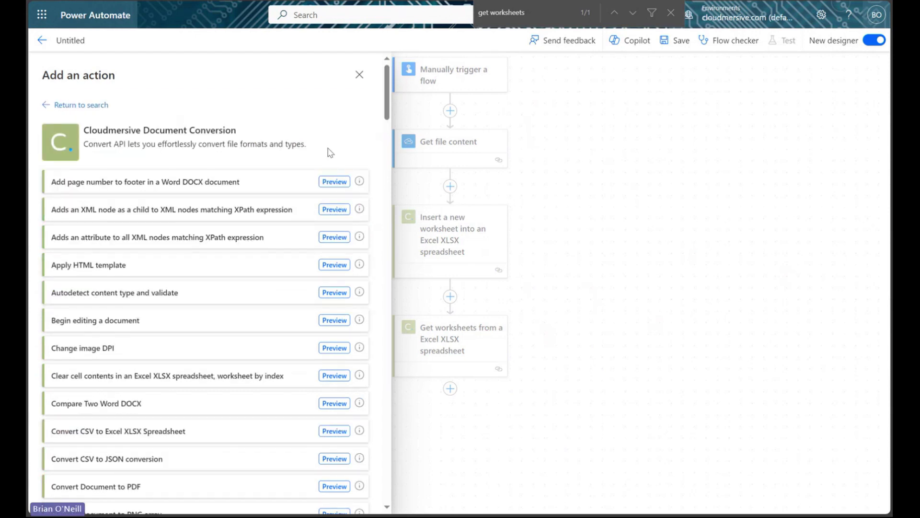
{"action": "key", "text": "ctrl+f"}
{"action": "type", "text": "set upda"}
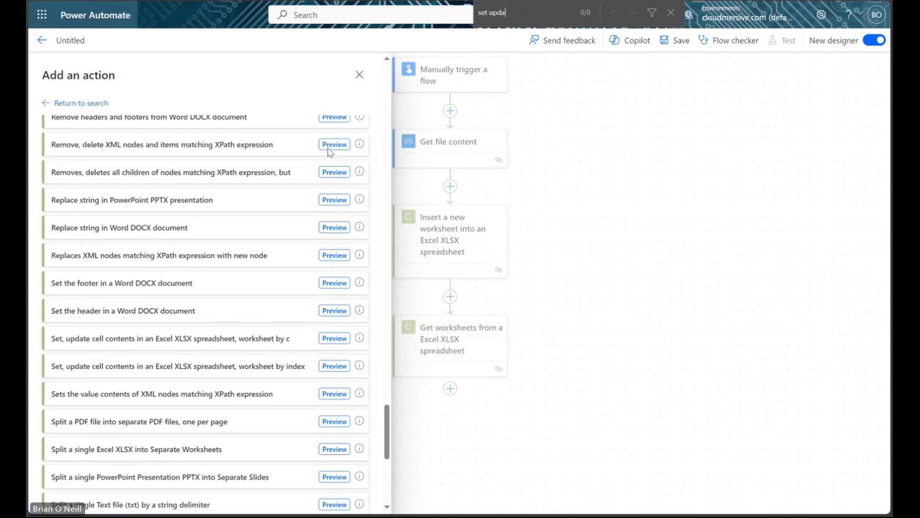
{"action": "key", "text": "BackSpace"}
{"action": "key", "text": "BackSpace"}
{"action": "key", "text": "BackSpace"}
{"action": "key", "text": "BackSpace"}
{"action": "key", "text": "BackSpace"}
{"action": "type", "text": ", update"}
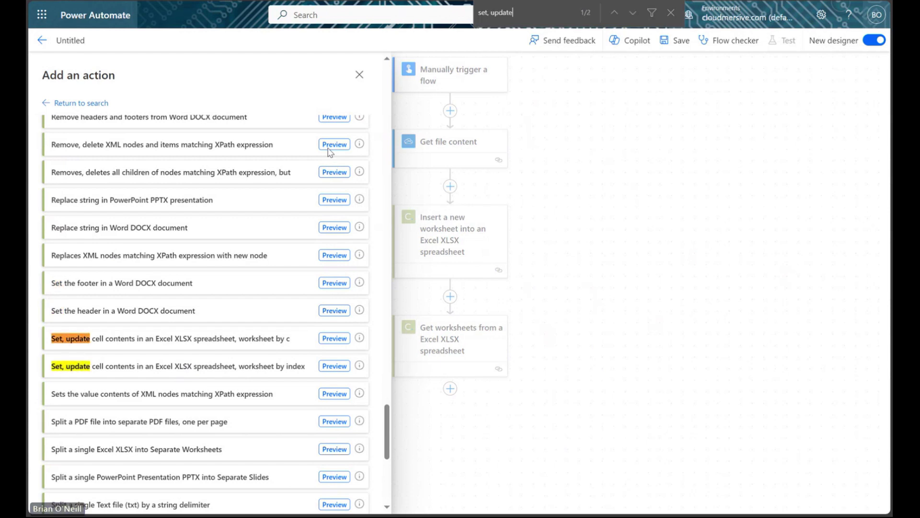
{"action": "left_click", "coordinate": [207, 366]}
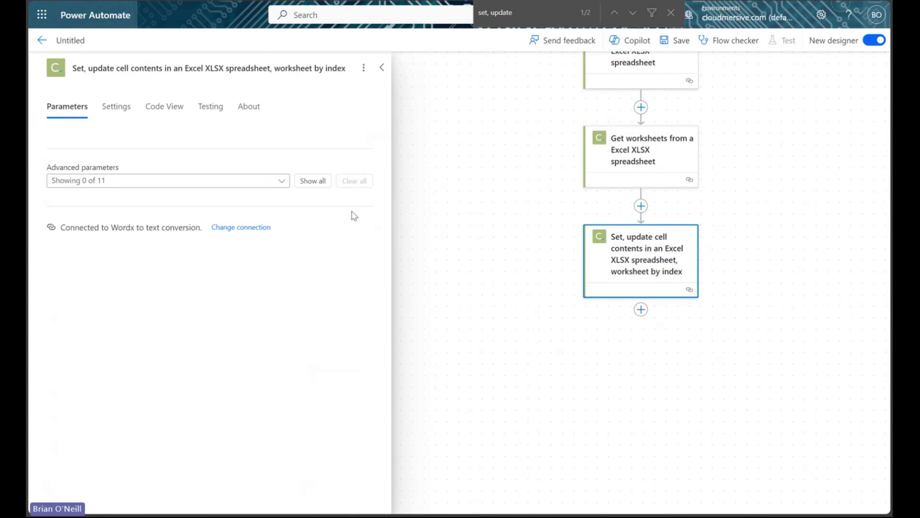
- Enter 'worksheet 2' as the cell-update step's WorksheetName
{"action": "left_click", "coordinate": [317, 181]}
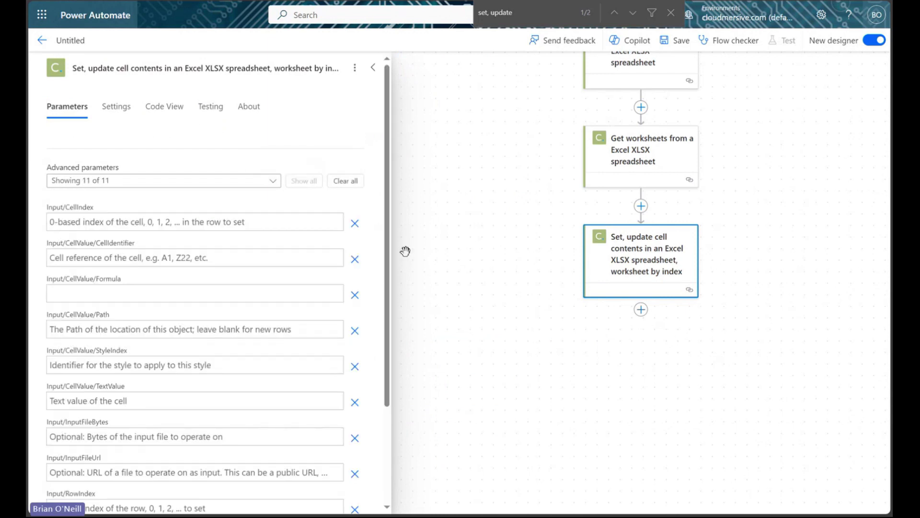
{"action": "scroll", "coordinate": [369, 277], "scroll_direction": "down", "scroll_amount": 2}
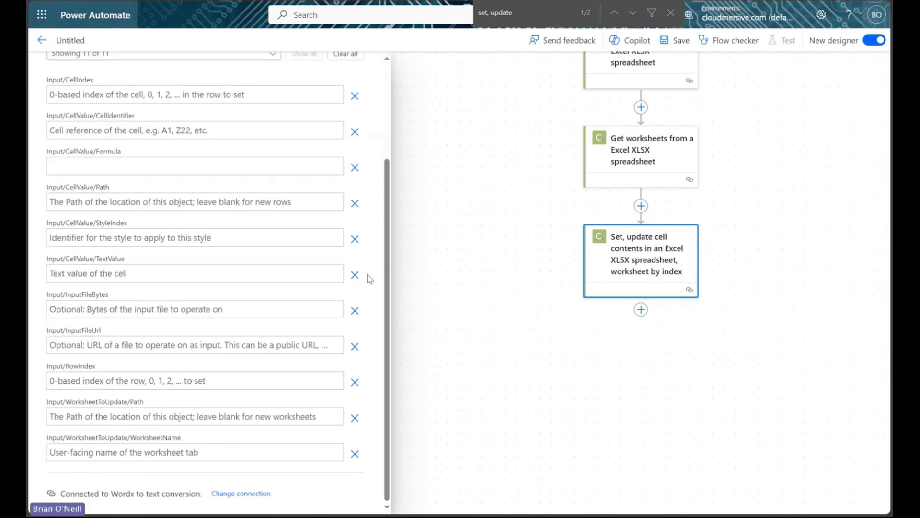
{"action": "scroll", "coordinate": [369, 278], "scroll_direction": "up", "scroll_amount": 1}
{"action": "scroll", "coordinate": [369, 278], "scroll_direction": "down", "scroll_amount": 1}
{"action": "scroll", "coordinate": [372, 279], "scroll_direction": "up", "scroll_amount": 1}
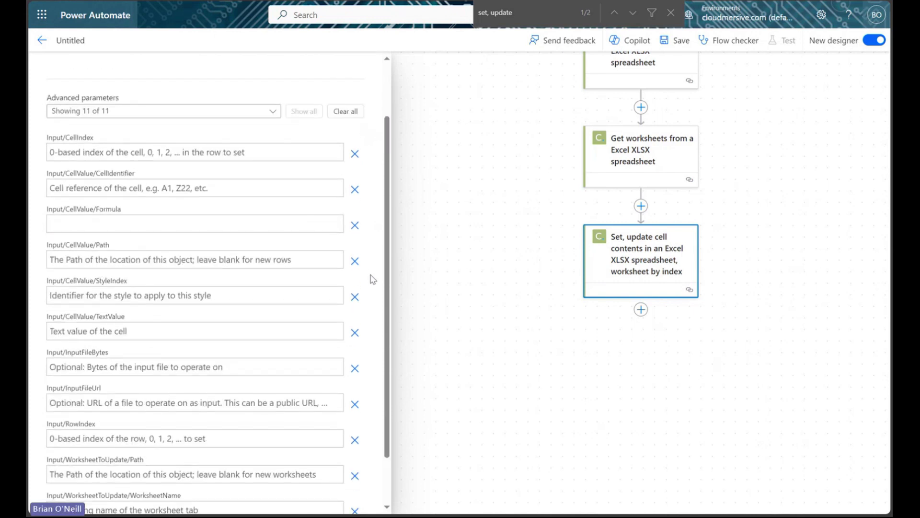
{"action": "scroll", "coordinate": [373, 279], "scroll_direction": "down", "scroll_amount": 1}
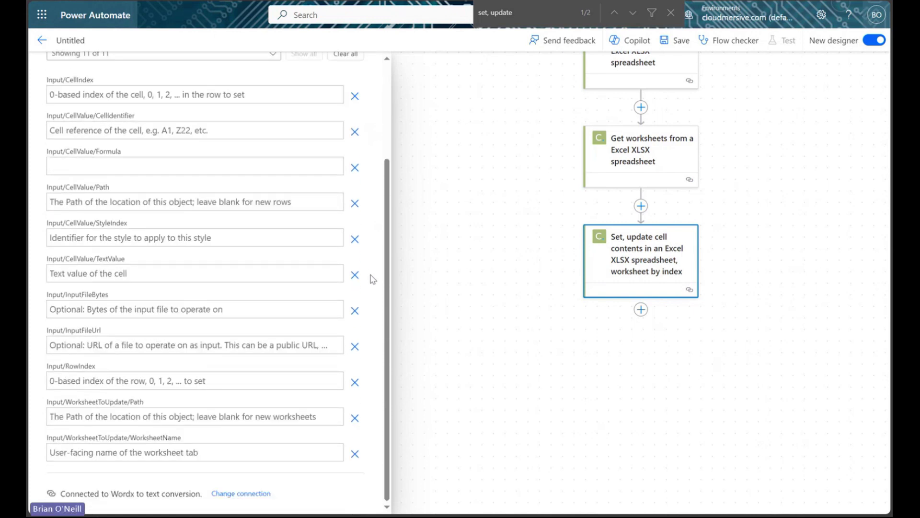
{"action": "left_click", "coordinate": [99, 453]}
{"action": "type", "text": "worksheet 2"}
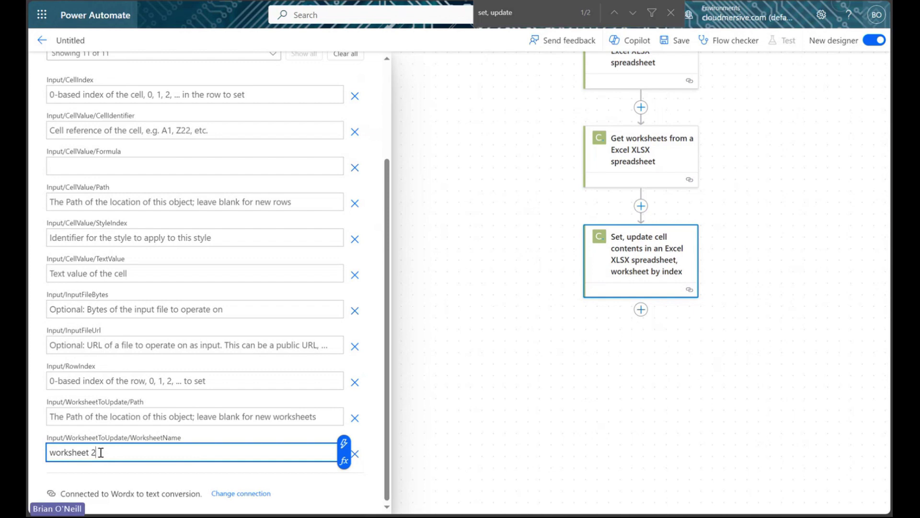
- Fill WorksheetToUpdate/Path with the Get worksheets Path output, creating a For each loop
{"action": "left_click", "coordinate": [109, 414]}
{"action": "left_click", "coordinate": [342, 407]}
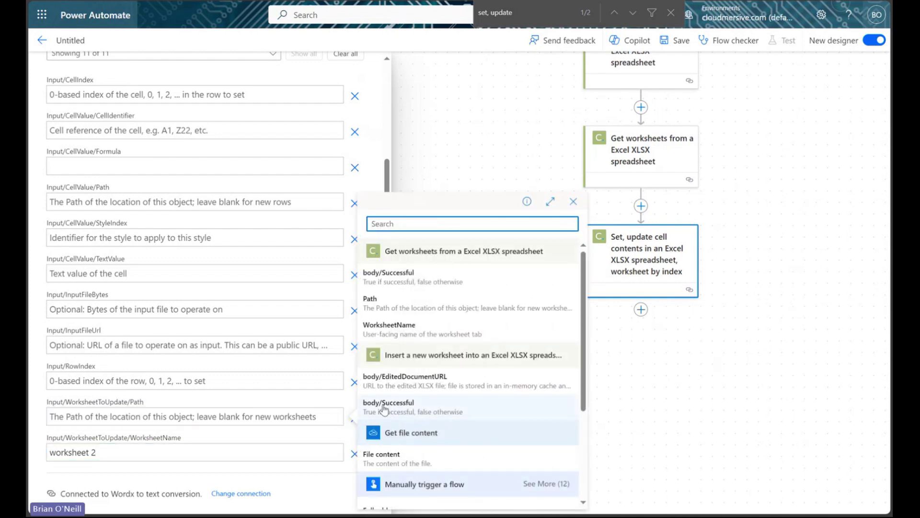
{"action": "left_click", "coordinate": [459, 309]}
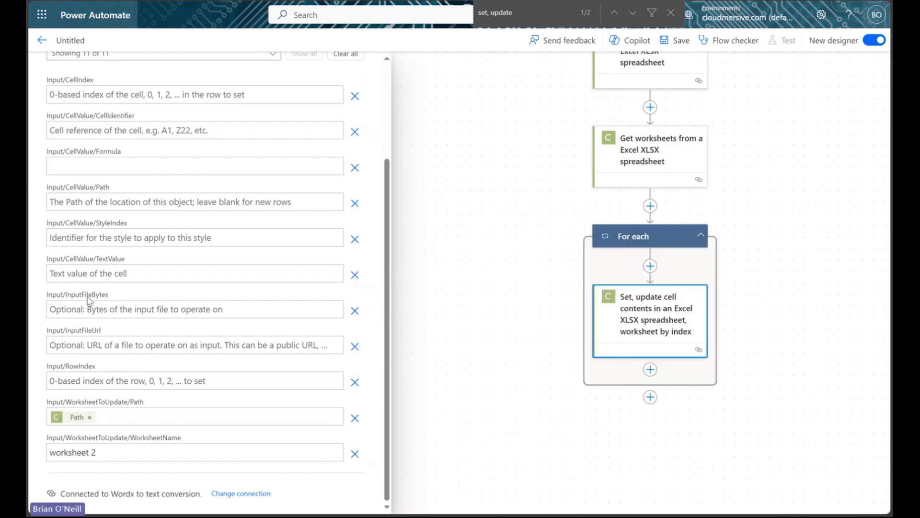
- Set the cell-update InputFileUrl to the body/EditedDocumentURL output
{"action": "left_click", "coordinate": [69, 346]}
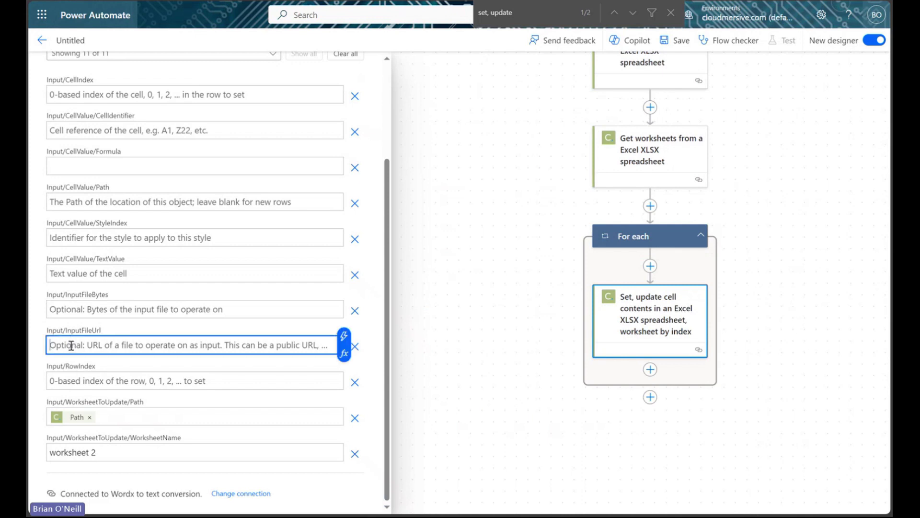
{"action": "left_click", "coordinate": [343, 336]}
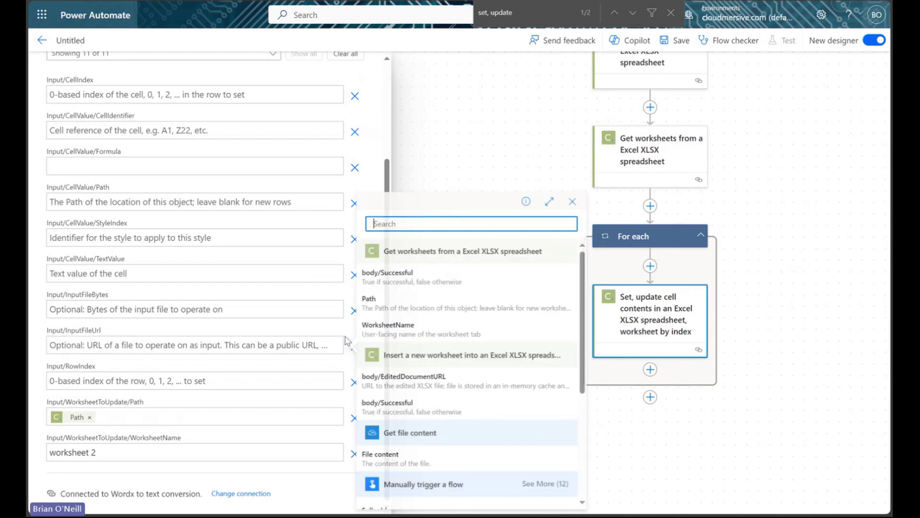
{"action": "left_click", "coordinate": [440, 378]}
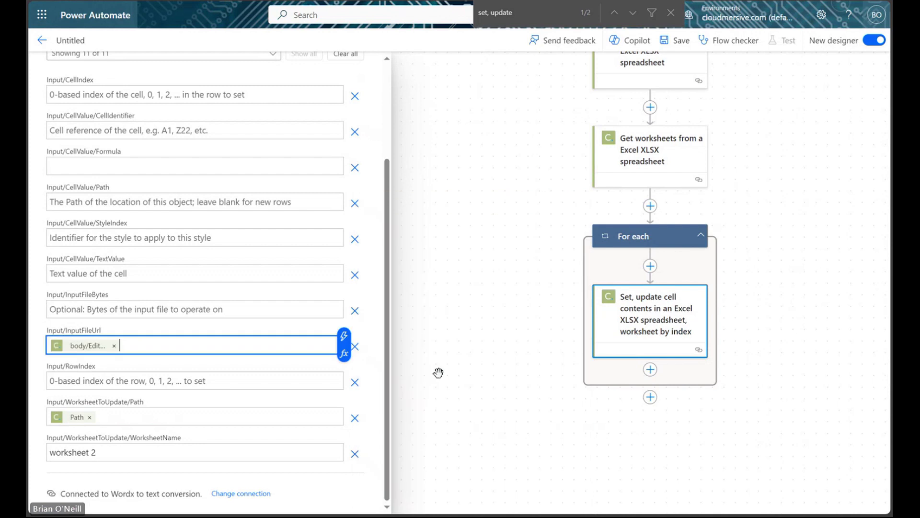
{"action": "left_click", "coordinate": [368, 303]}
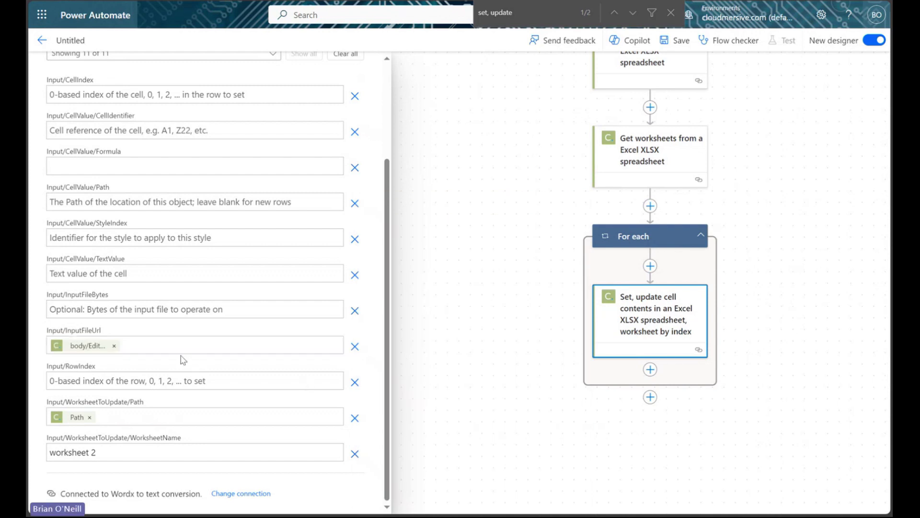
- Enter 'Hello World!' as TextValue, A1 as CellIdentifier and 2 as CellIndex
{"action": "left_click", "coordinate": [142, 272]}
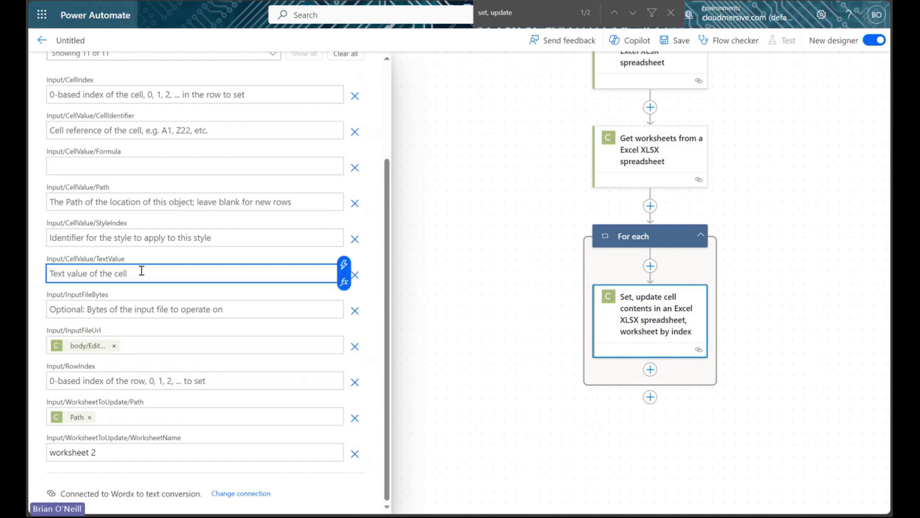
{"action": "type", "text": "Hello World"}
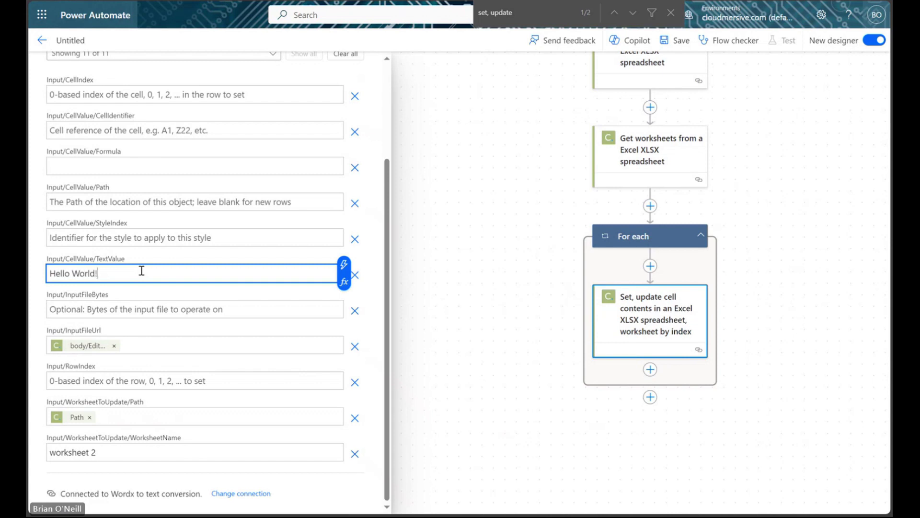
{"action": "type", "text": "!"}
{"action": "scroll", "coordinate": [142, 270], "scroll_direction": "up", "scroll_amount": 1}
{"action": "left_click", "coordinate": [376, 200]}
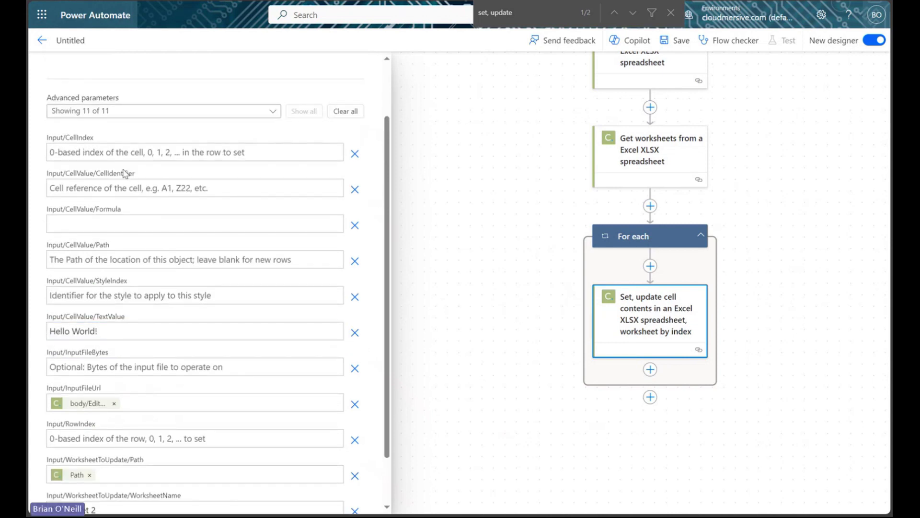
{"action": "left_click", "coordinate": [125, 188]}
{"action": "type", "text": "A1"}
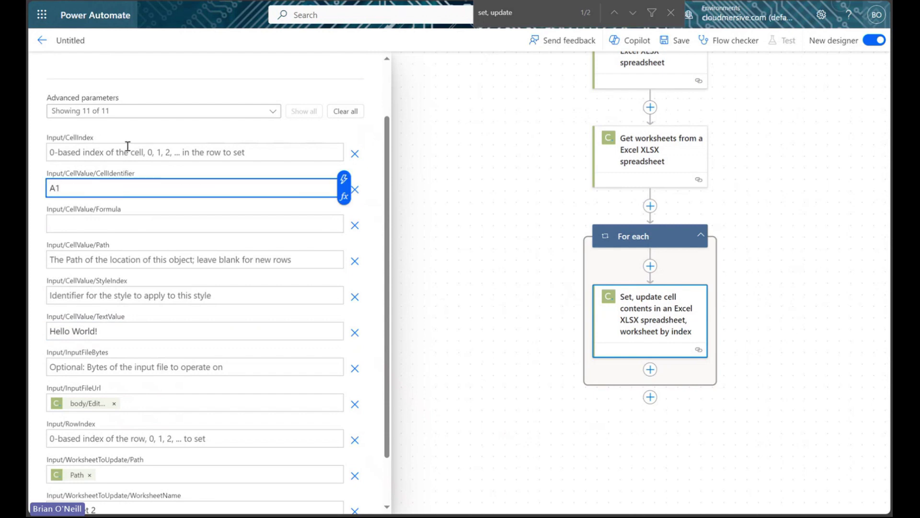
{"action": "left_click", "coordinate": [128, 147]}
{"action": "type", "text": "2"}
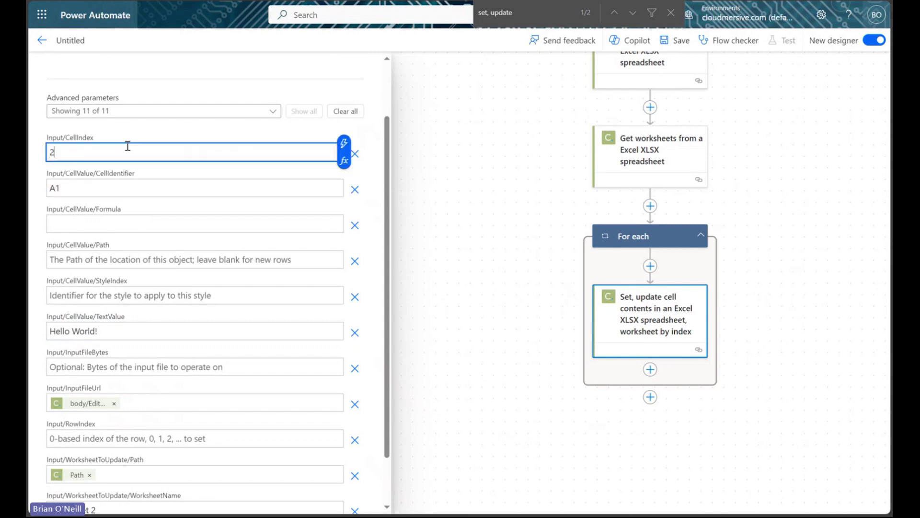
{"action": "left_click", "coordinate": [177, 210]}
{"action": "scroll", "coordinate": [370, 187], "scroll_direction": "down", "scroll_amount": 1}
{"action": "scroll", "coordinate": [372, 189], "scroll_direction": "up", "scroll_amount": 2}
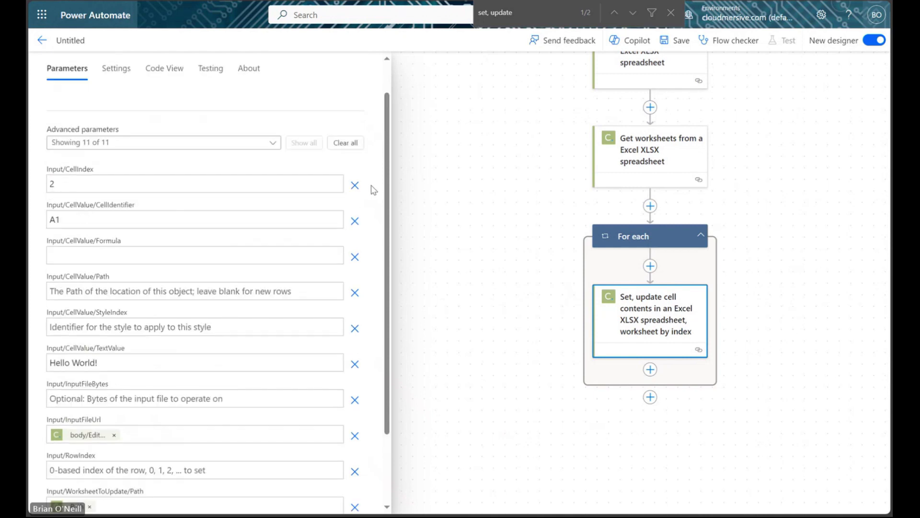
{"action": "scroll", "coordinate": [374, 190], "scroll_direction": "up", "scroll_amount": 1}
{"action": "scroll", "coordinate": [374, 189], "scroll_direction": "down", "scroll_amount": 3}
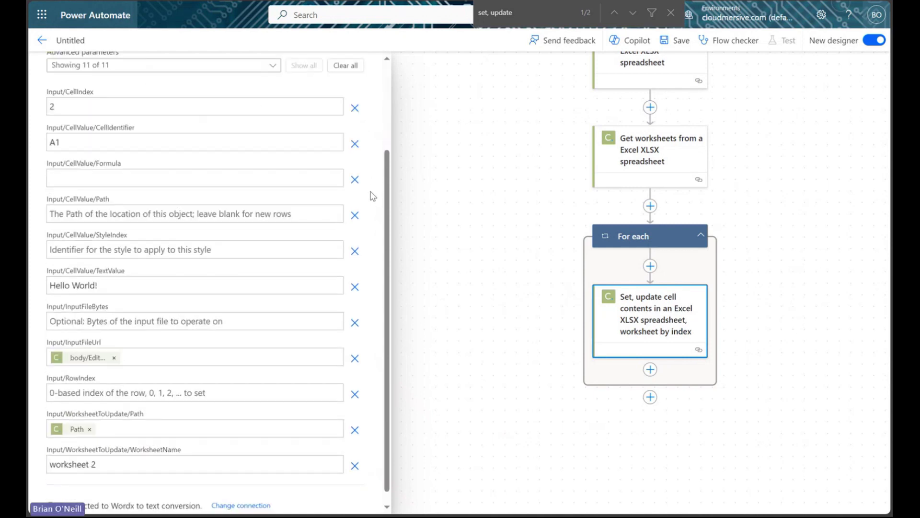
{"action": "scroll", "coordinate": [373, 197], "scroll_direction": "down", "scroll_amount": 1}
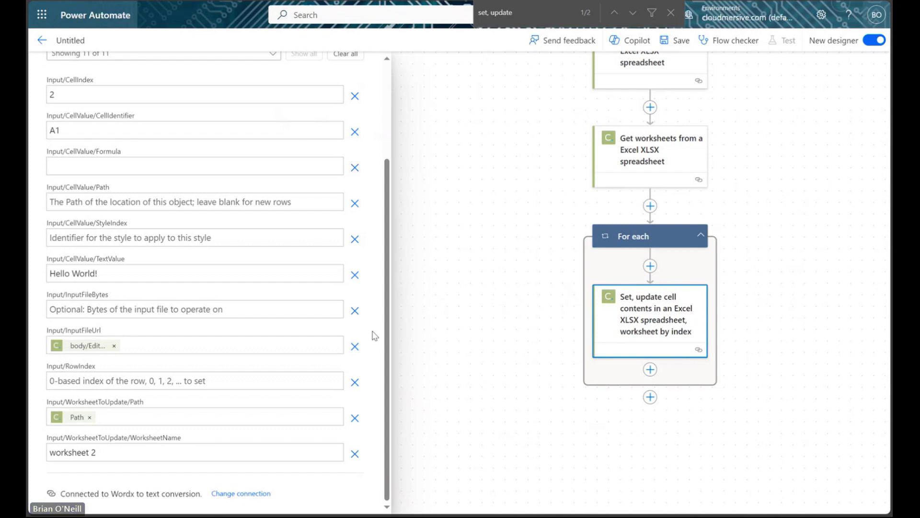
{"action": "scroll", "coordinate": [372, 336], "scroll_direction": "up", "scroll_amount": 3}
- Collapse the cell-update parameters and review the For each loop on the canvas
{"action": "left_click", "coordinate": [375, 55]}
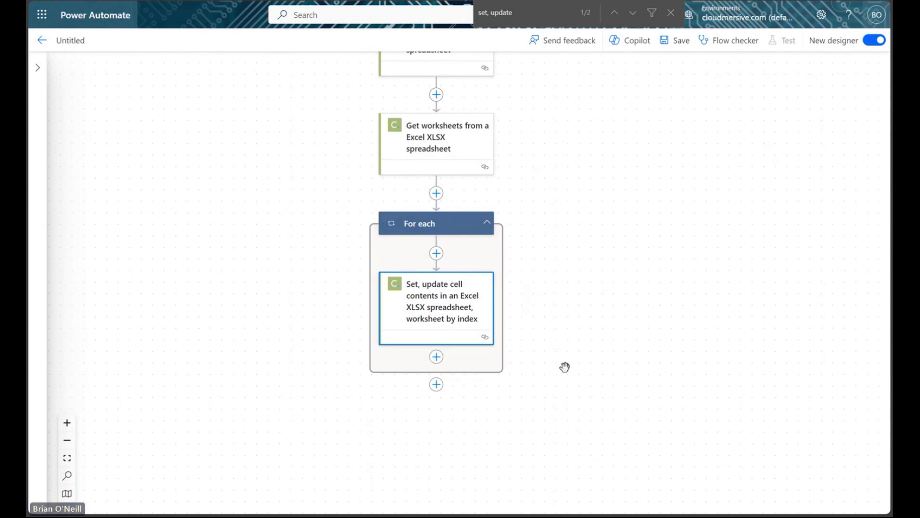
{"action": "left_click_drag", "start_coordinate": [575, 361], "coordinate": [581, 327]}
{"action": "left_click", "coordinate": [448, 282]}
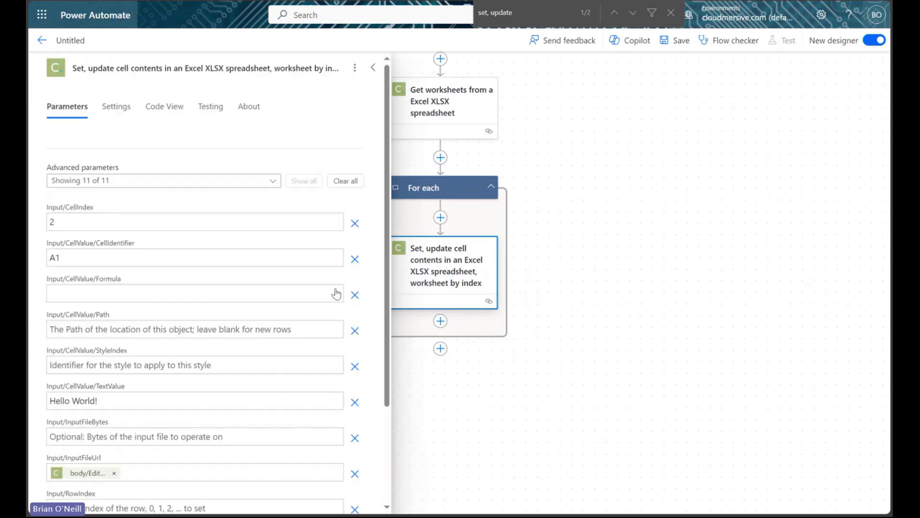
{"action": "scroll", "coordinate": [202, 387], "scroll_direction": "down", "scroll_amount": 3}
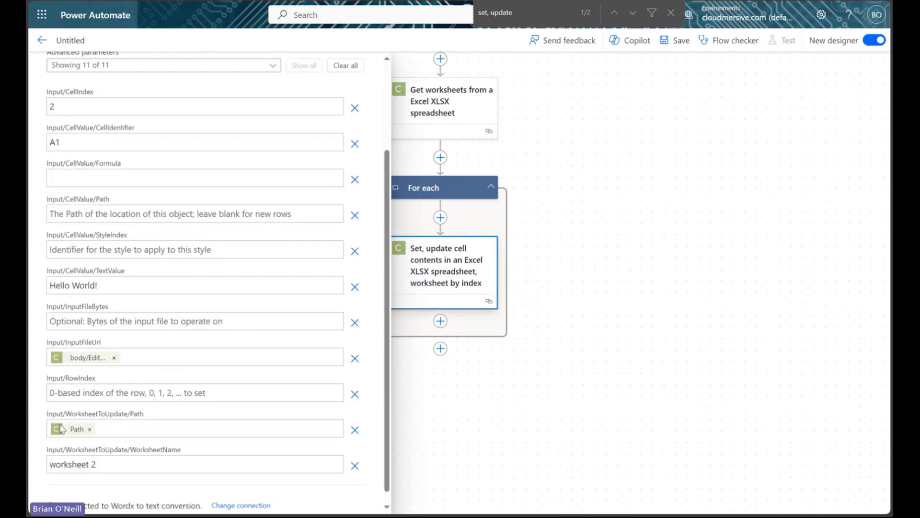
{"action": "scroll", "coordinate": [360, 151], "scroll_direction": "up", "scroll_amount": 5}
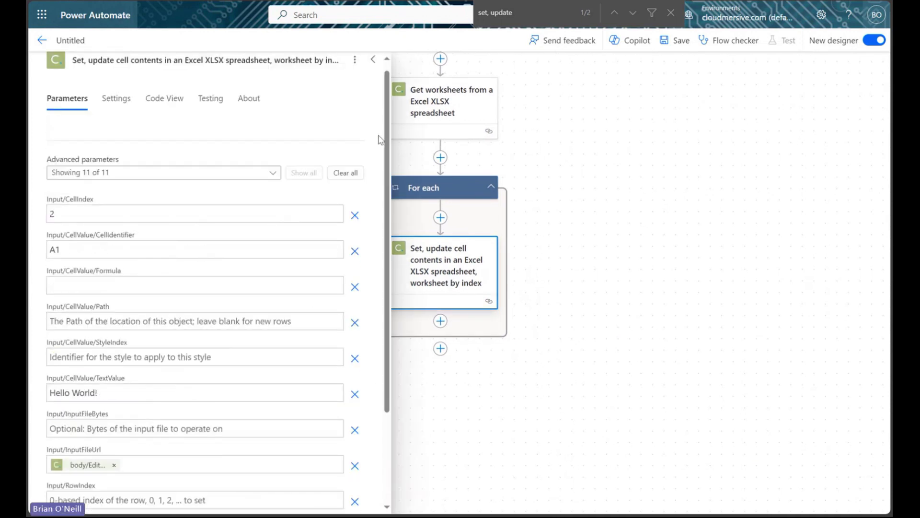
{"action": "left_click", "coordinate": [378, 72]}
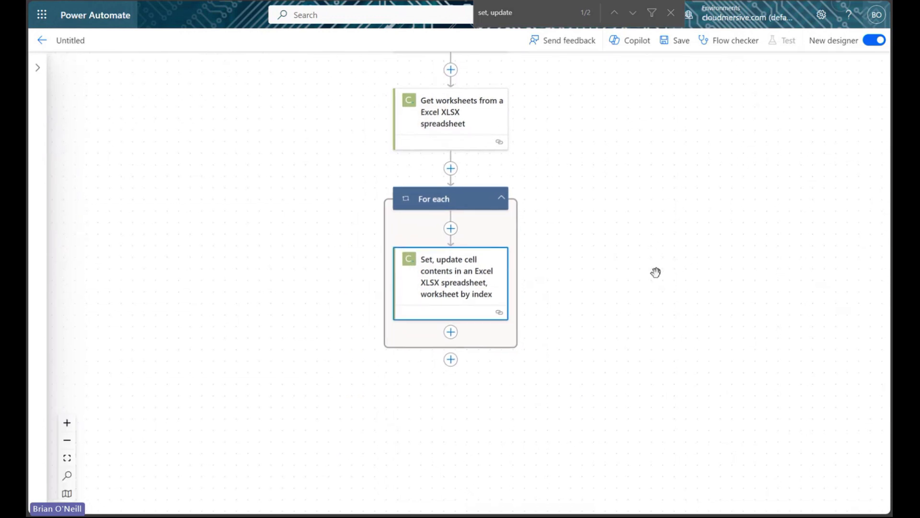
{"action": "mouse_move", "coordinate": [655, 273]}
{"action": "left_mouse_down"}
{"action": "mouse_move", "coordinate": [646, 400]}
{"action": "mouse_move", "coordinate": [656, 487]}
{"action": "mouse_move", "coordinate": [651, 281]}
{"action": "left_mouse_up"}
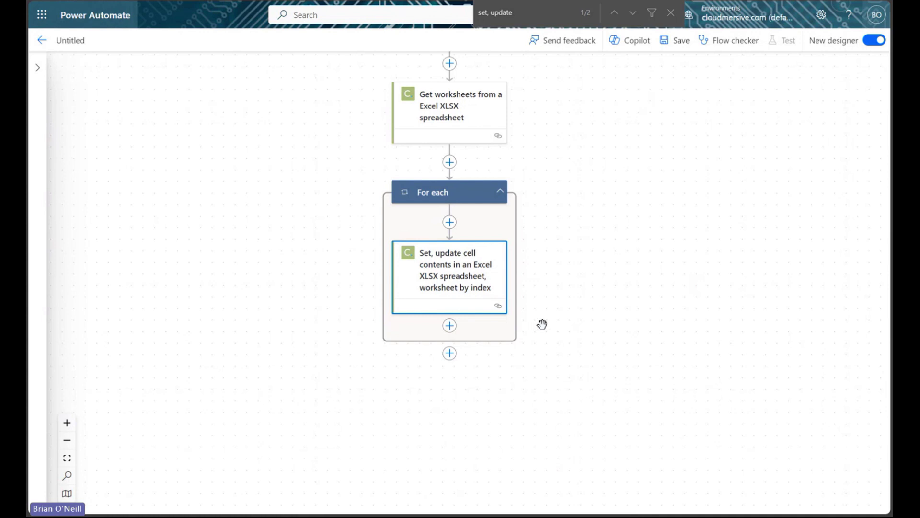
- Add 'Finish editing document, and download result' inside the loop, with InputFileUrl set to the cell step's EditedDocumentURL
{"action": "left_click", "coordinate": [450, 326]}
{"action": "left_click", "coordinate": [480, 314]}
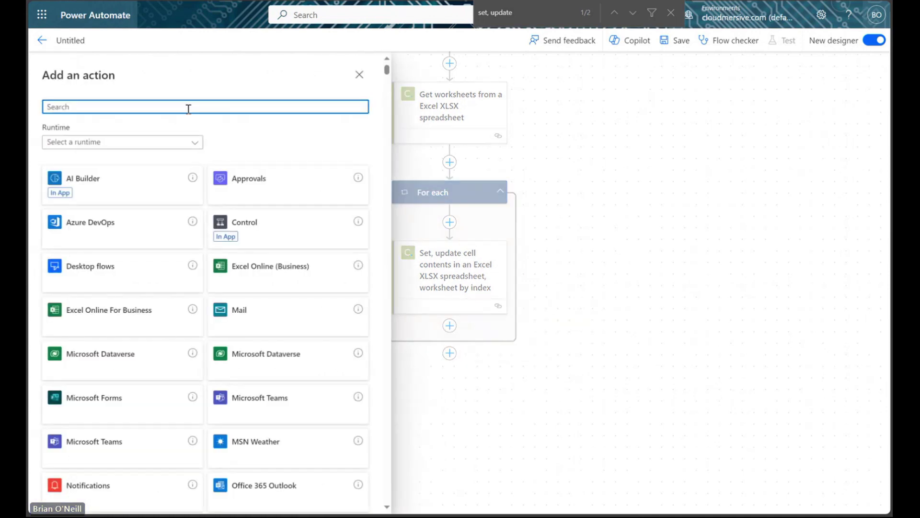
{"action": "type", "text": "fi"}
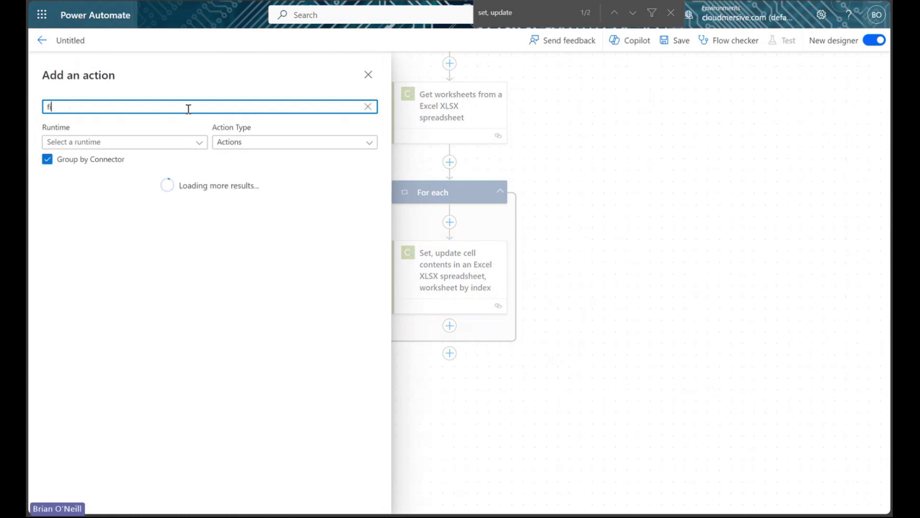
{"action": "type", "text": "nish editing document"}
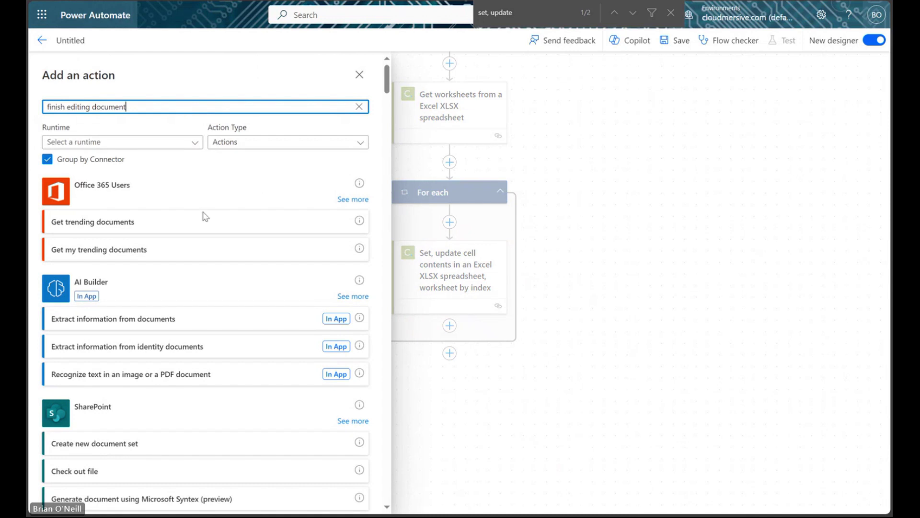
{"action": "scroll", "coordinate": [205, 216], "scroll_direction": "down", "scroll_amount": 20}
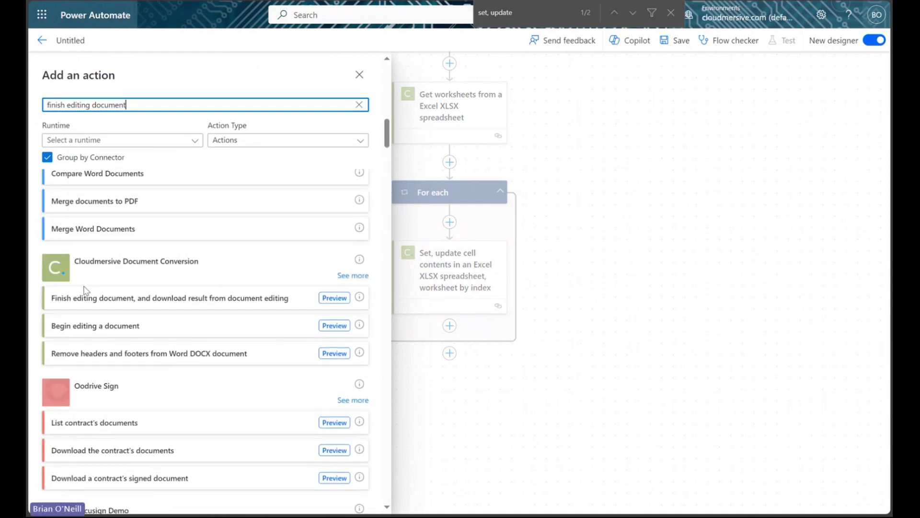
{"action": "left_click", "coordinate": [198, 299]}
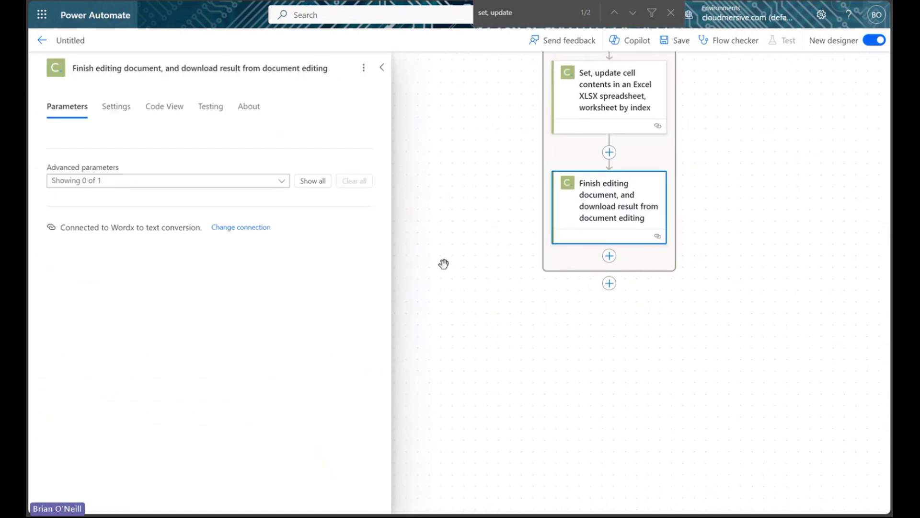
{"action": "left_click", "coordinate": [317, 181]}
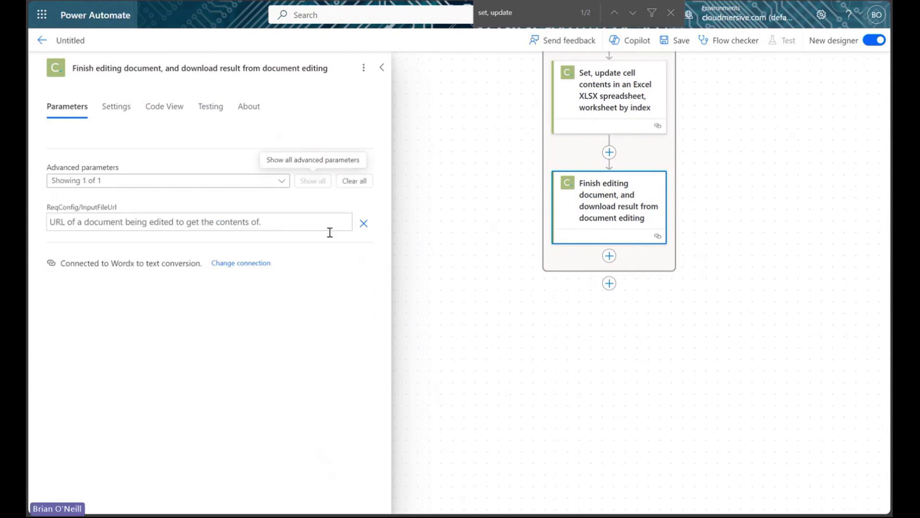
{"action": "left_click", "coordinate": [268, 224]}
{"action": "left_click", "coordinate": [354, 214]}
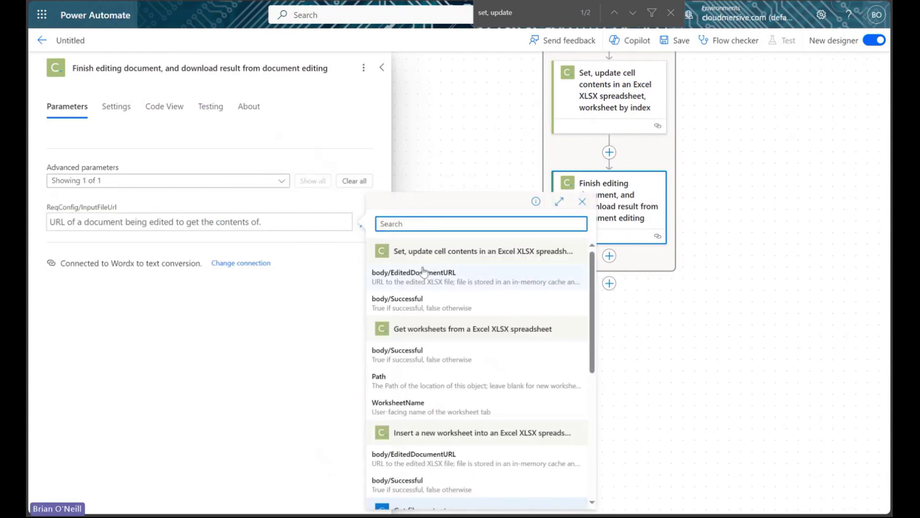
{"action": "left_click", "coordinate": [439, 276]}
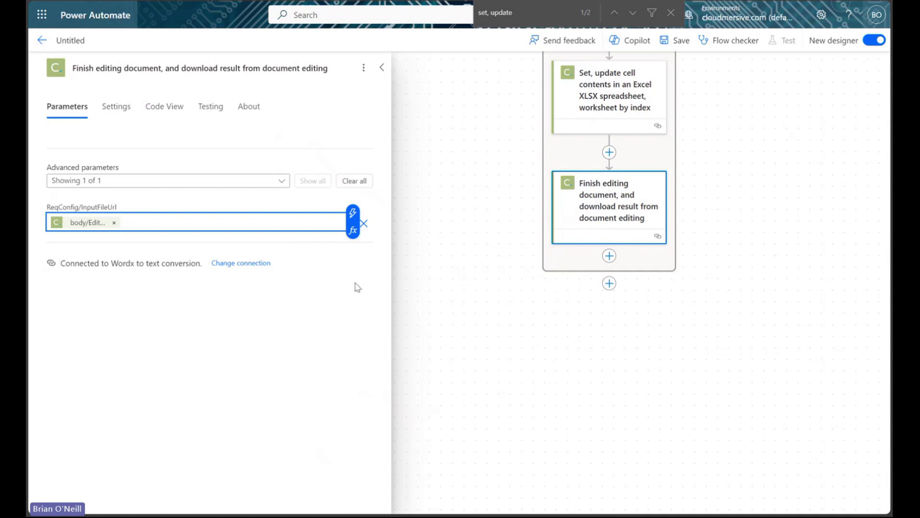
{"action": "left_click", "coordinate": [381, 66]}
{"action": "left_click_drag", "start_coordinate": [376, 64], "coordinate": [261, 172]}
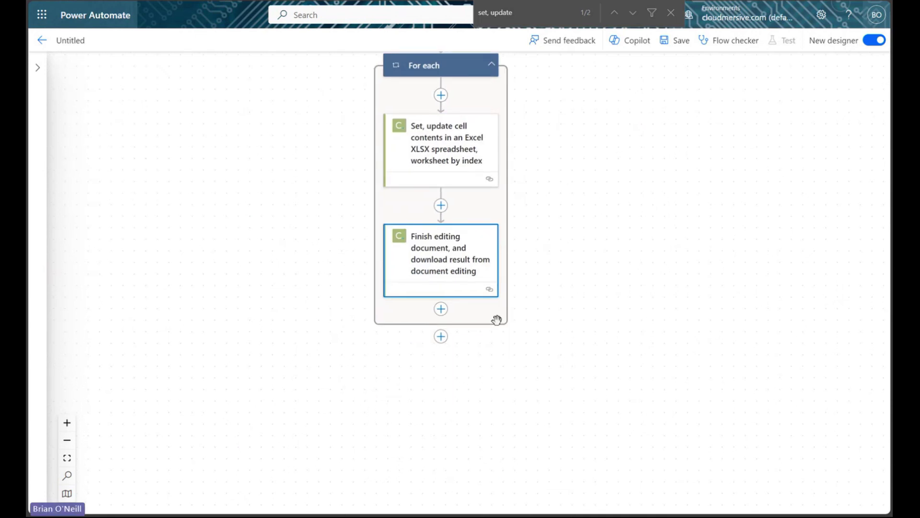
- Add a OneDrive Create file action at the loop's end, targeting the /Sample Files folder
{"action": "left_click", "coordinate": [441, 308]}
{"action": "left_click", "coordinate": [479, 297]}
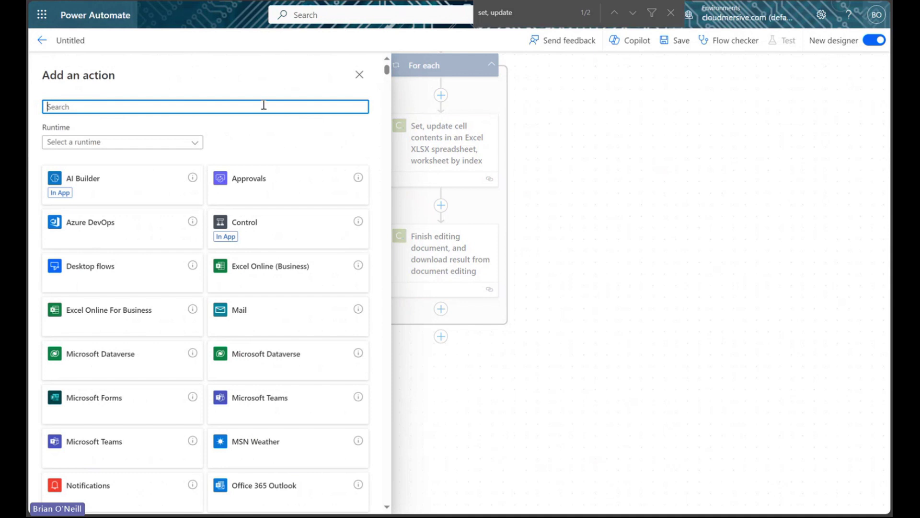
{"action": "type", "text": "Create file"}
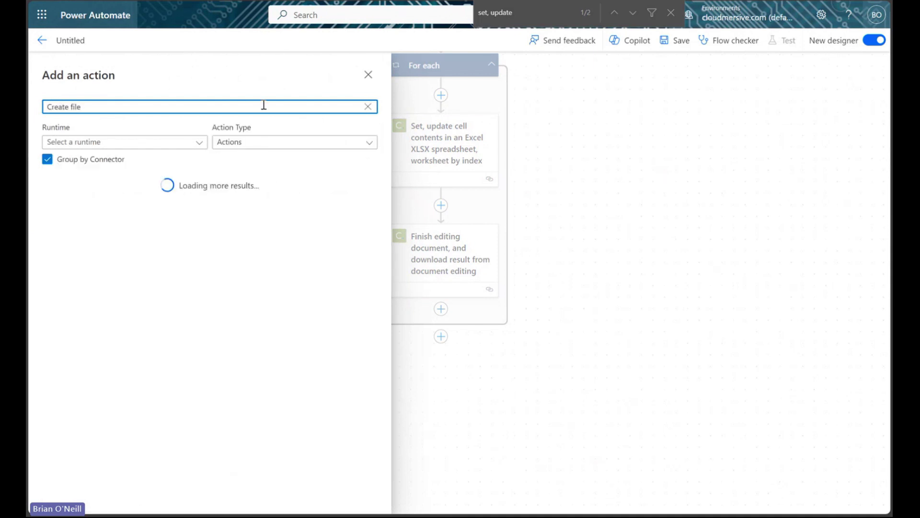
{"action": "left_click", "coordinate": [203, 222]}
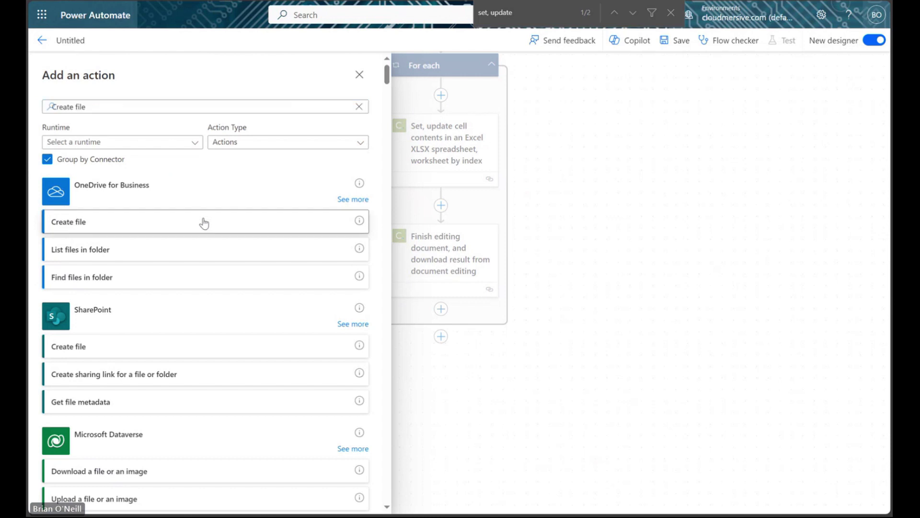
{"action": "left_click", "coordinate": [363, 152]}
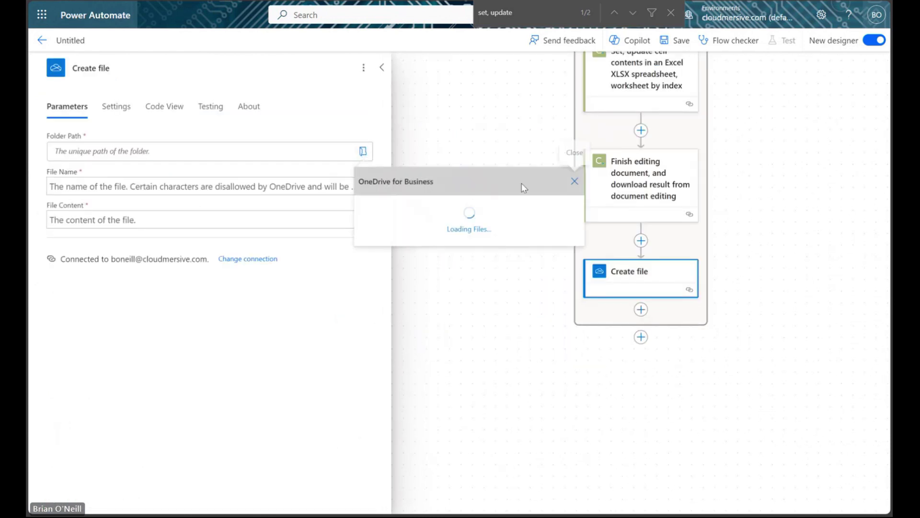
{"action": "left_click", "coordinate": [569, 211]}
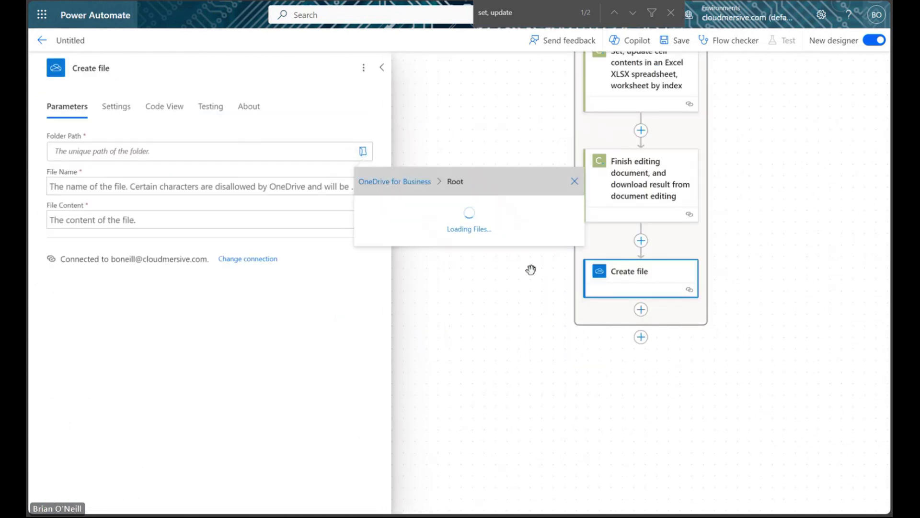
- Name the file 'new file.xlsx' and set its File Content to the finished document's OutputContent
{"action": "left_click", "coordinate": [210, 186]}
{"action": "type", "text": "new file.xlsx"}
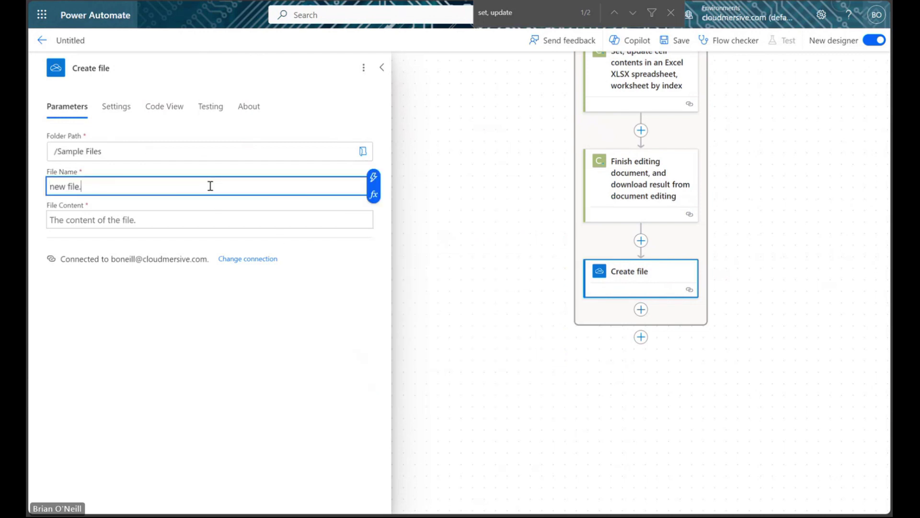
{"action": "left_click", "coordinate": [192, 218]}
{"action": "left_click", "coordinate": [370, 214]}
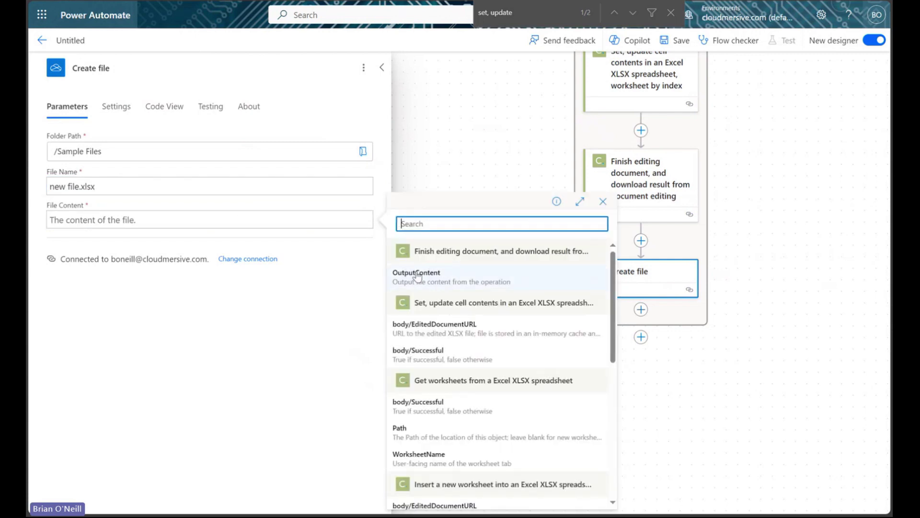
{"action": "left_click", "coordinate": [477, 282]}
{"action": "left_click_drag", "start_coordinate": [469, 178], "coordinate": [458, 171]}
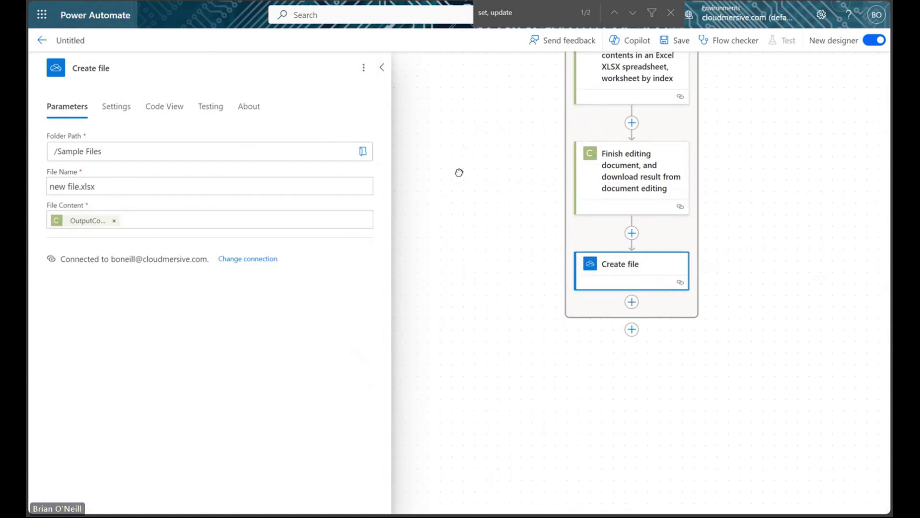
{"action": "left_click", "coordinate": [378, 66]}
{"action": "left_click_drag", "start_coordinate": [494, 200], "coordinate": [292, 290]}
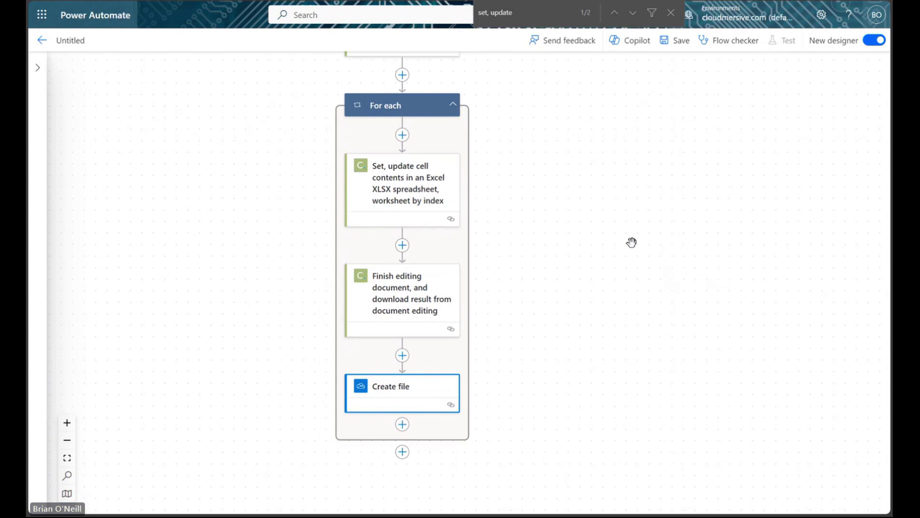
- Save the flow, test it manually with Run flow, and check that every step succeeds
{"action": "left_click", "coordinate": [670, 14]}
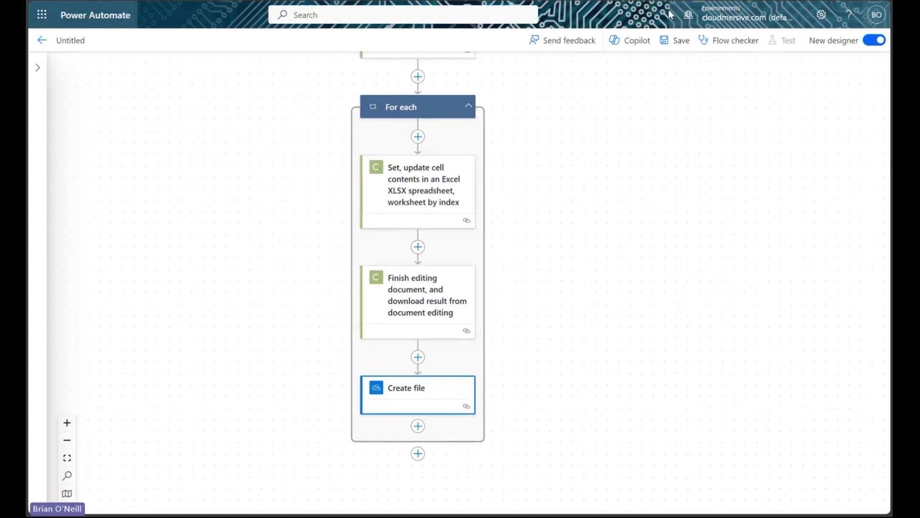
{"action": "left_click", "coordinate": [678, 42]}
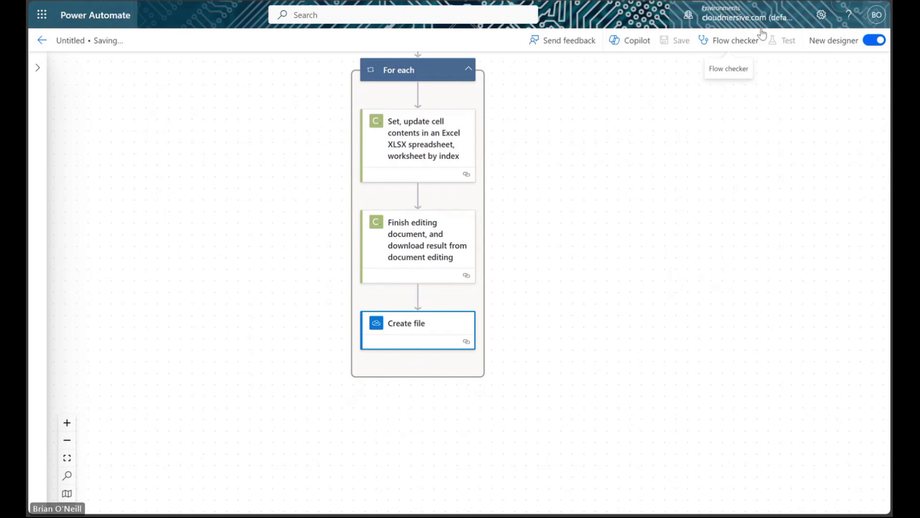
{"action": "left_click", "coordinate": [779, 40]}
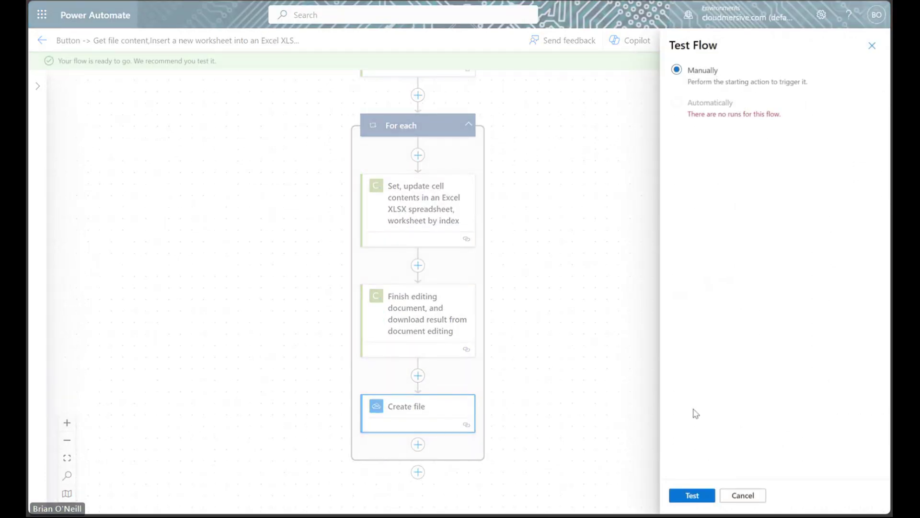
{"action": "left_click", "coordinate": [695, 496]}
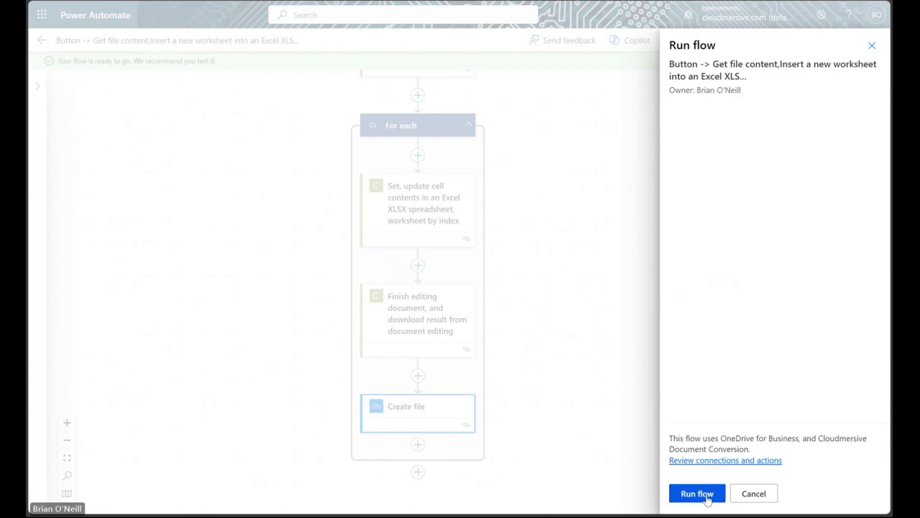
{"action": "left_click", "coordinate": [707, 498]}
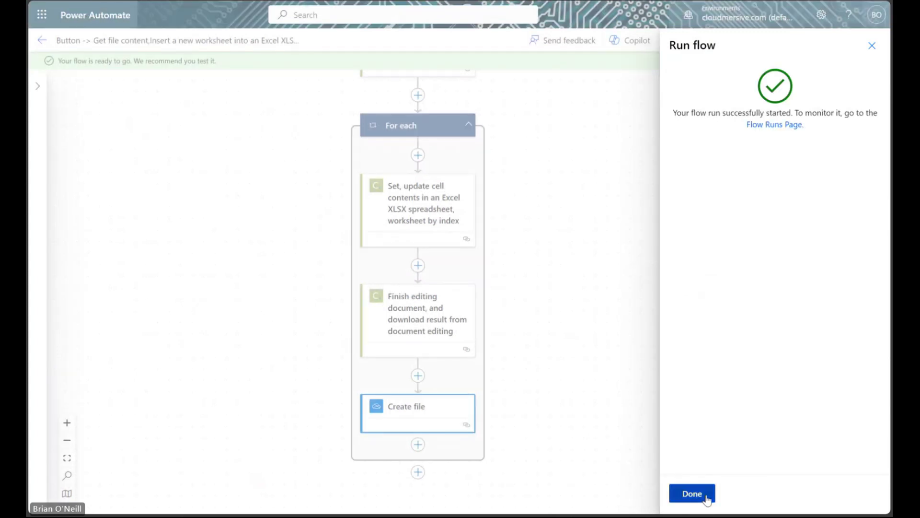
{"action": "left_click", "coordinate": [701, 493]}
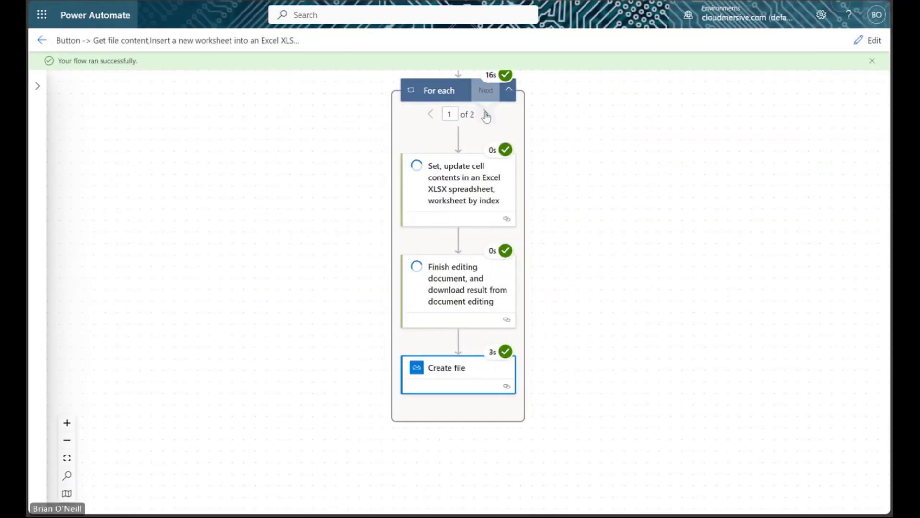
{"action": "scroll", "coordinate": [632, 265], "scroll_direction": "down", "scroll_amount": 2}
{"action": "scroll", "coordinate": [612, 240], "scroll_direction": "up", "scroll_amount": 2}
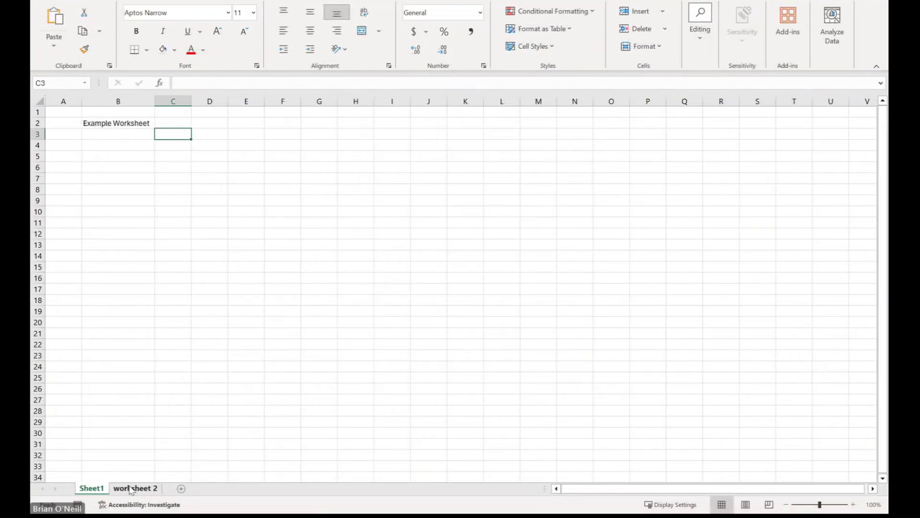
- Open the 'worksheet 2' sheet to confirm 'Hello World!' is in cell C1
{"action": "left_click", "coordinate": [130, 488]}
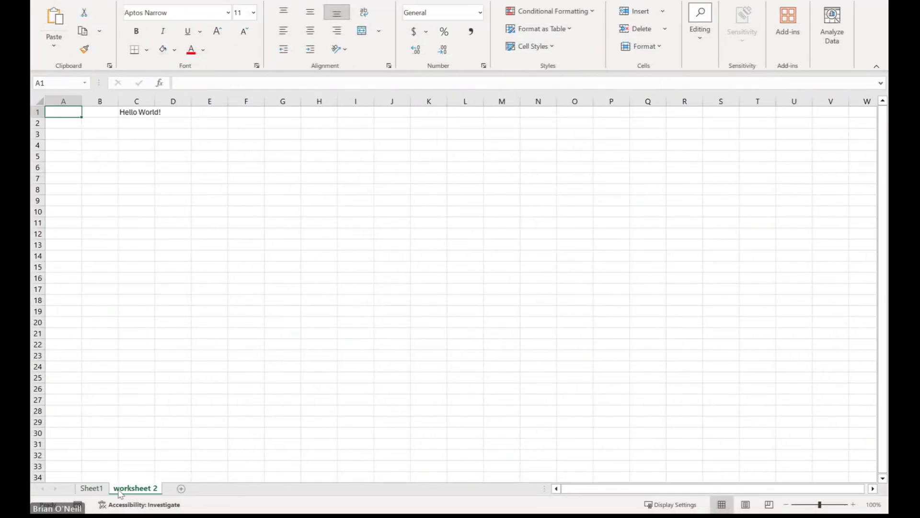